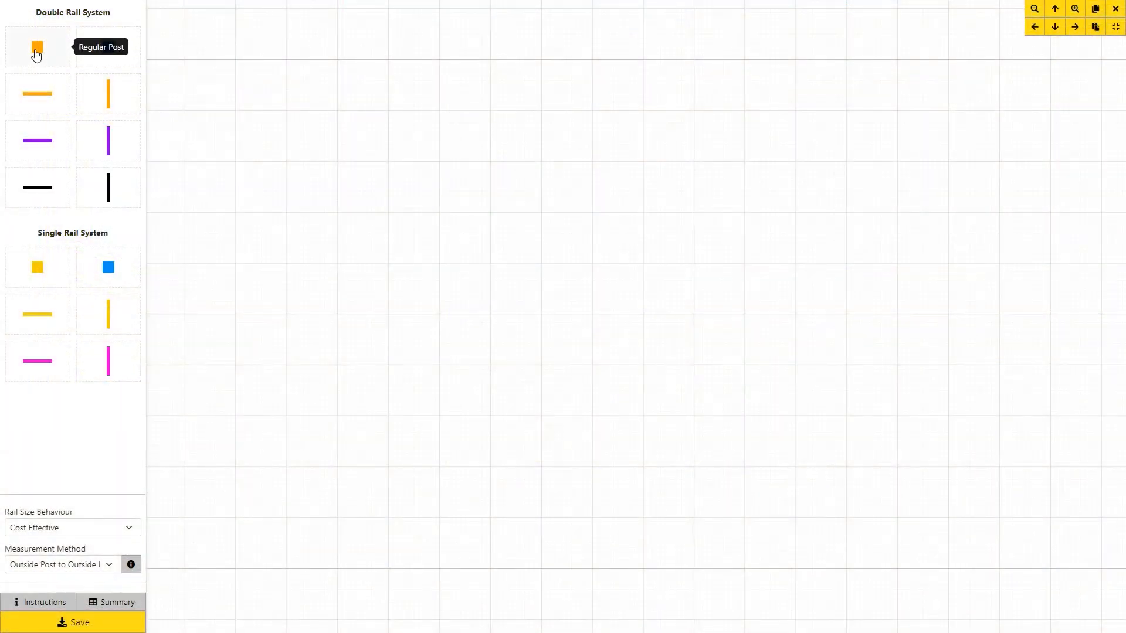
# Place one orange regular post on the empty grid and remove the stray 2' double rail.
pyautogui.moveTo(36, 54); pyautogui.dragTo(272, 186)
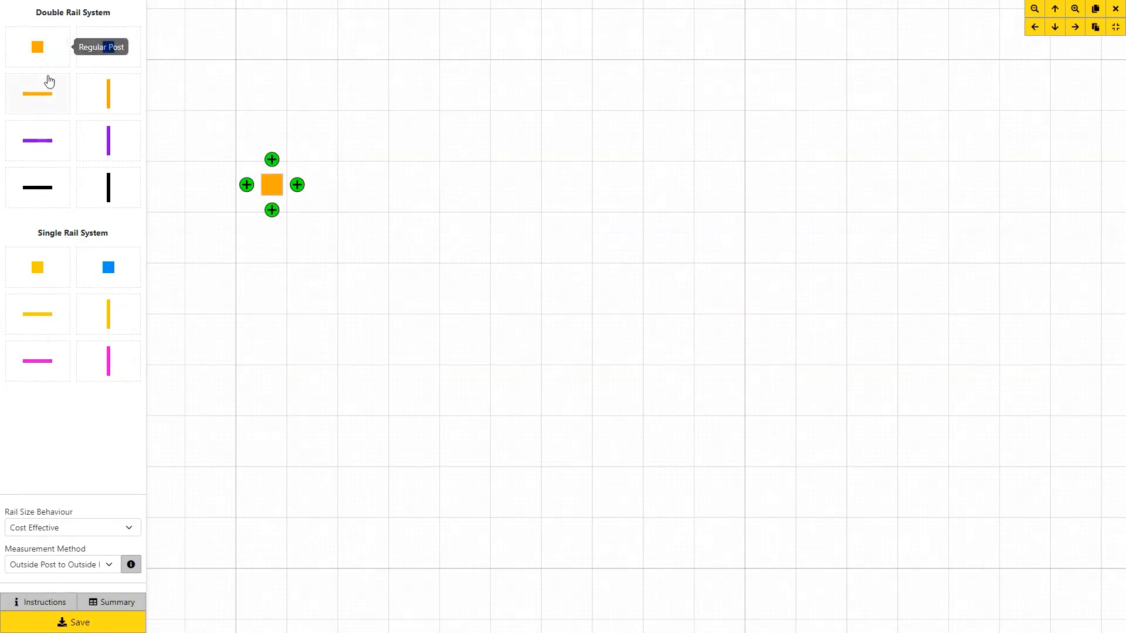
pyautogui.moveTo(44, 94); pyautogui.dragTo(306, 185)
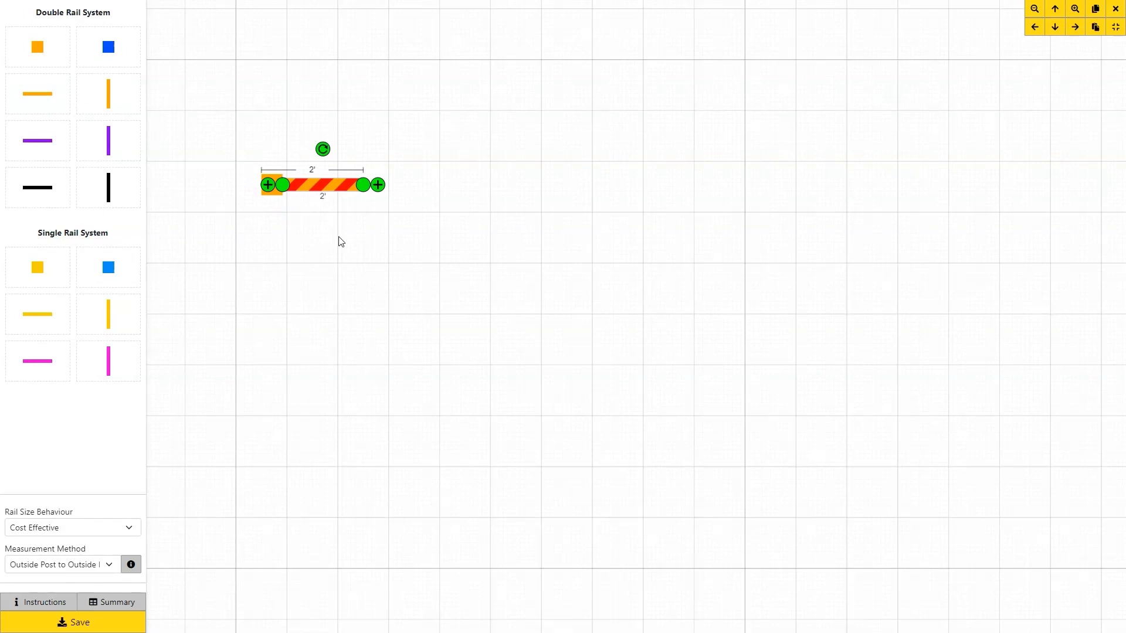
pyautogui.press('Delete')
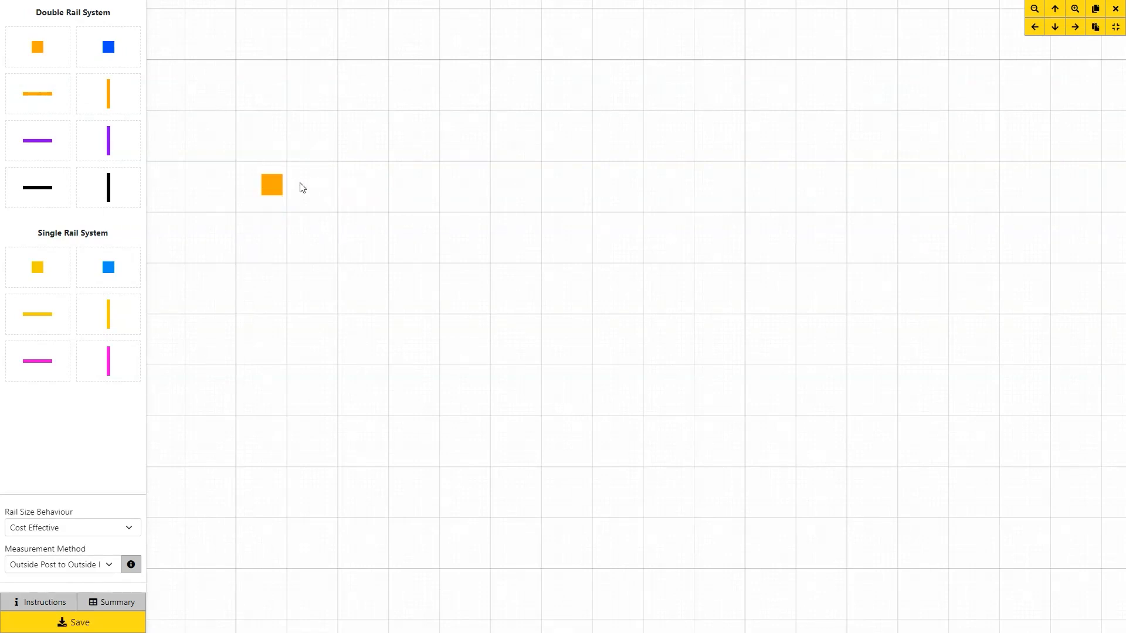
# Attach a double rail to the post's right side and stretch it to 10' and beyond.
pyautogui.click(273, 185)
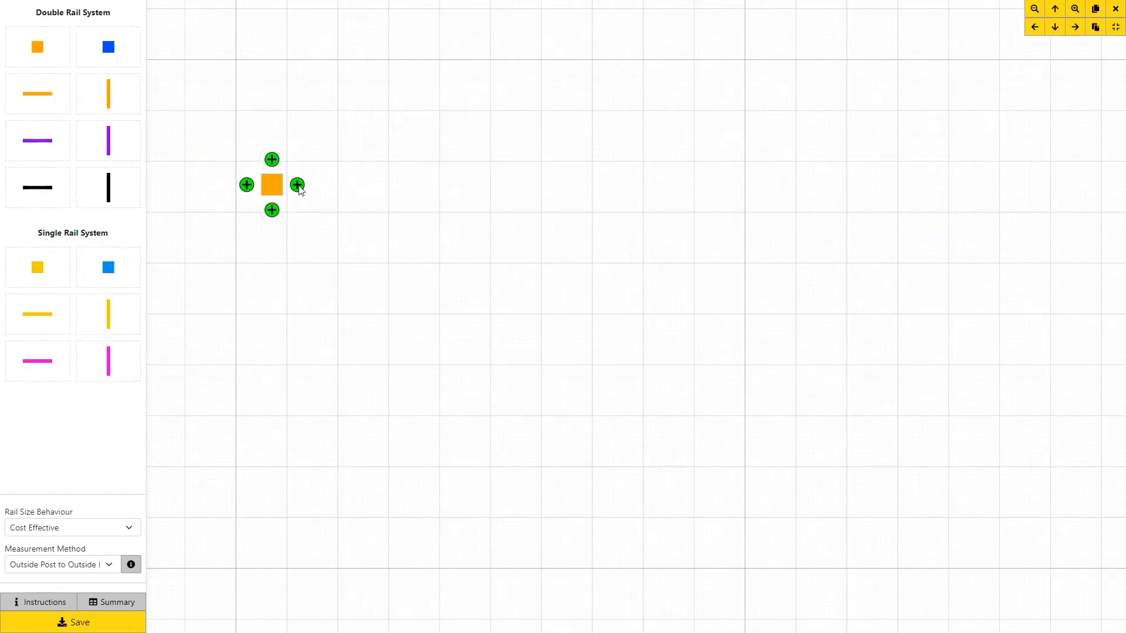
pyautogui.click(297, 185)
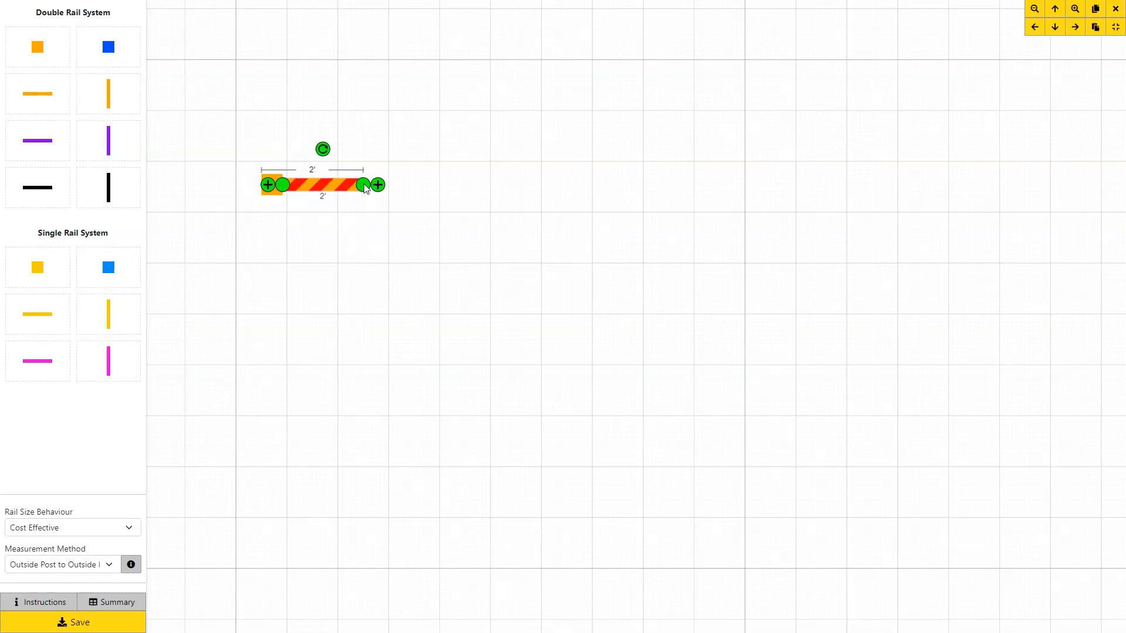
pyautogui.moveTo(365, 186); pyautogui.dragTo(554, 195)
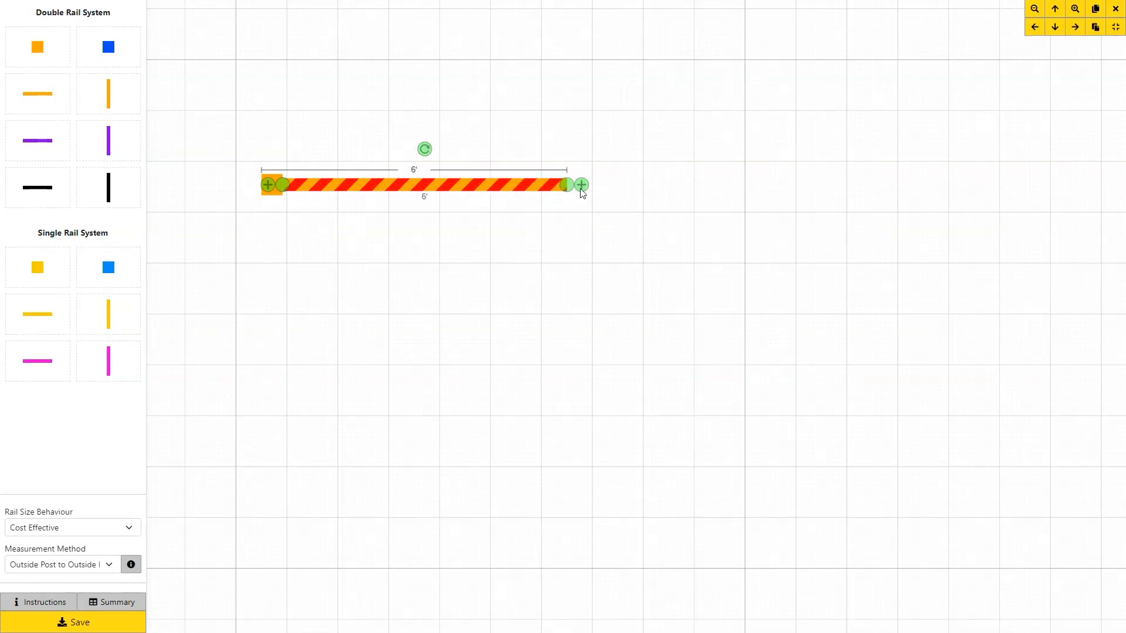
pyautogui.click(580, 189)
pyautogui.moveTo(598, 194); pyautogui.dragTo(707, 184)
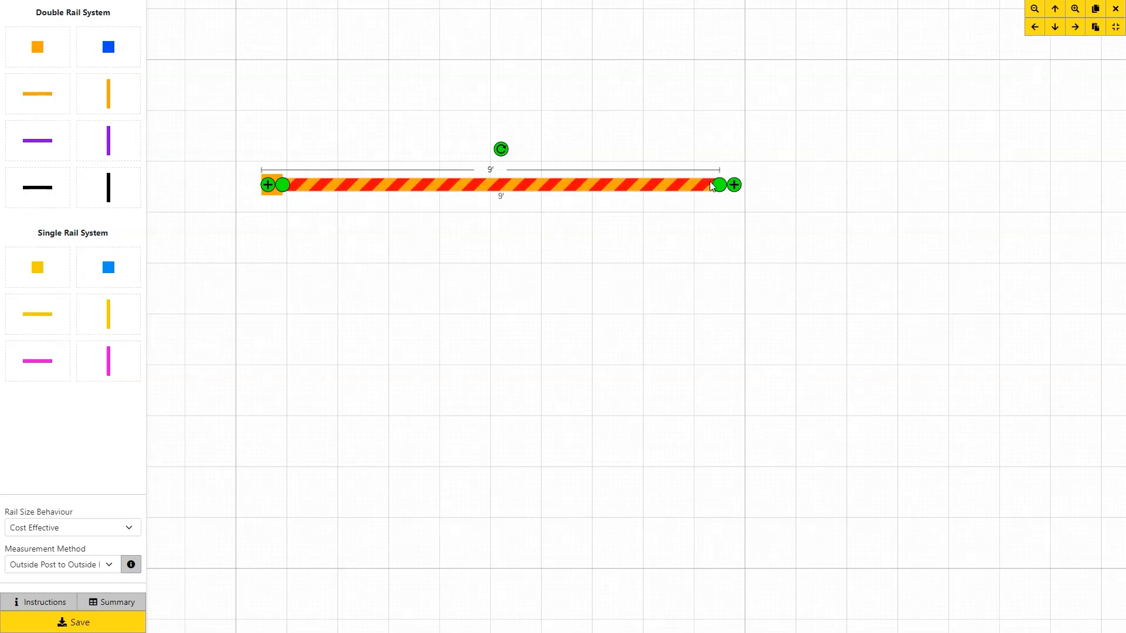
pyautogui.moveTo(718, 185); pyautogui.dragTo(764, 188)
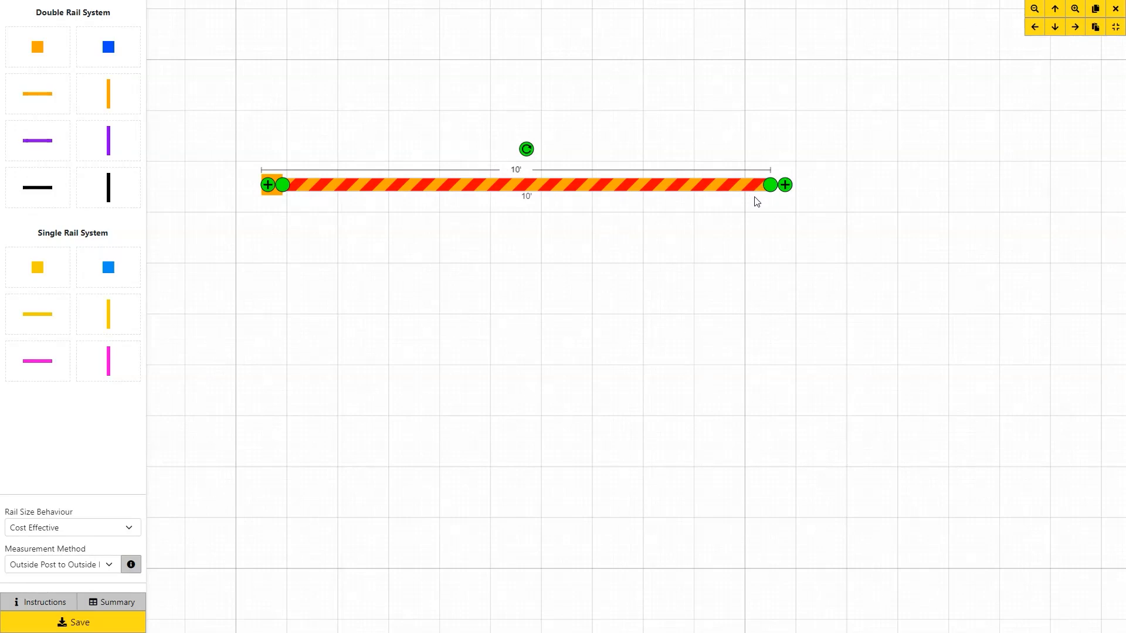
pyautogui.moveTo(770, 187); pyautogui.dragTo(997, 187)
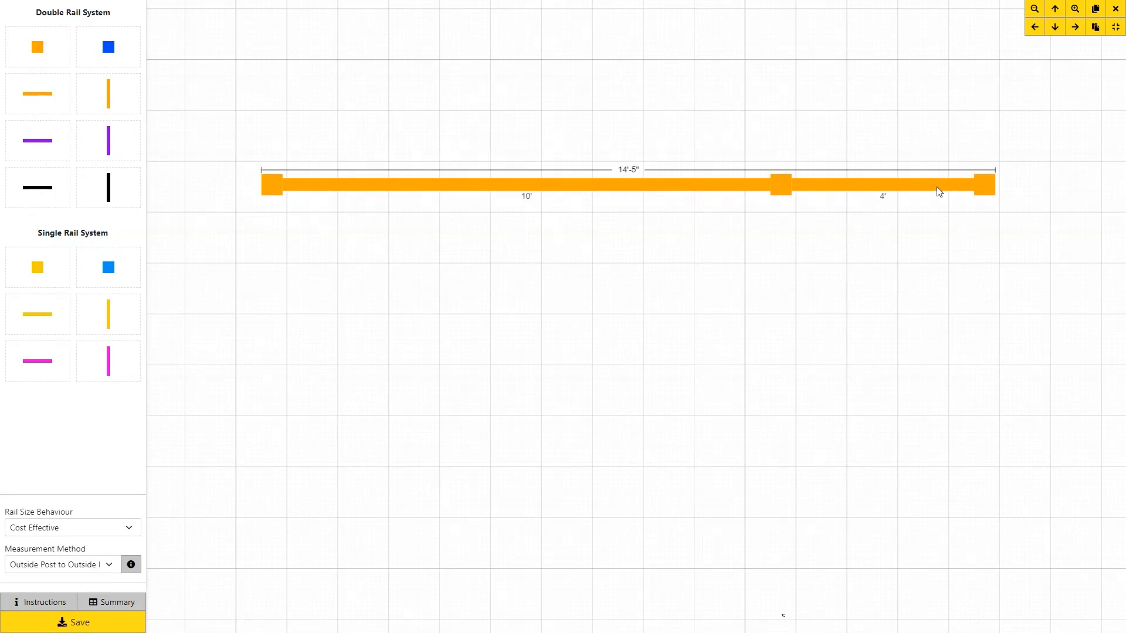
# Delete the far end post and the extra 4' rail, leaving the 10' rail.
pyautogui.click(984, 185)
pyautogui.press('Delete')
pyautogui.click(954, 187)
pyautogui.press('Delete')
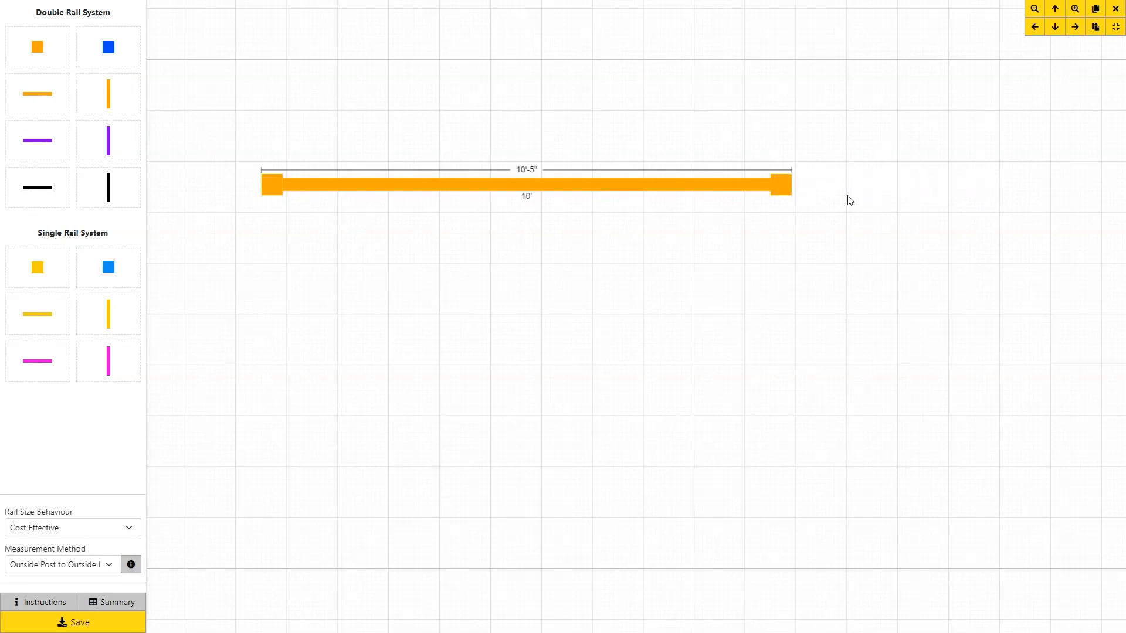
pyautogui.click(785, 190)
pyautogui.press('Delete')
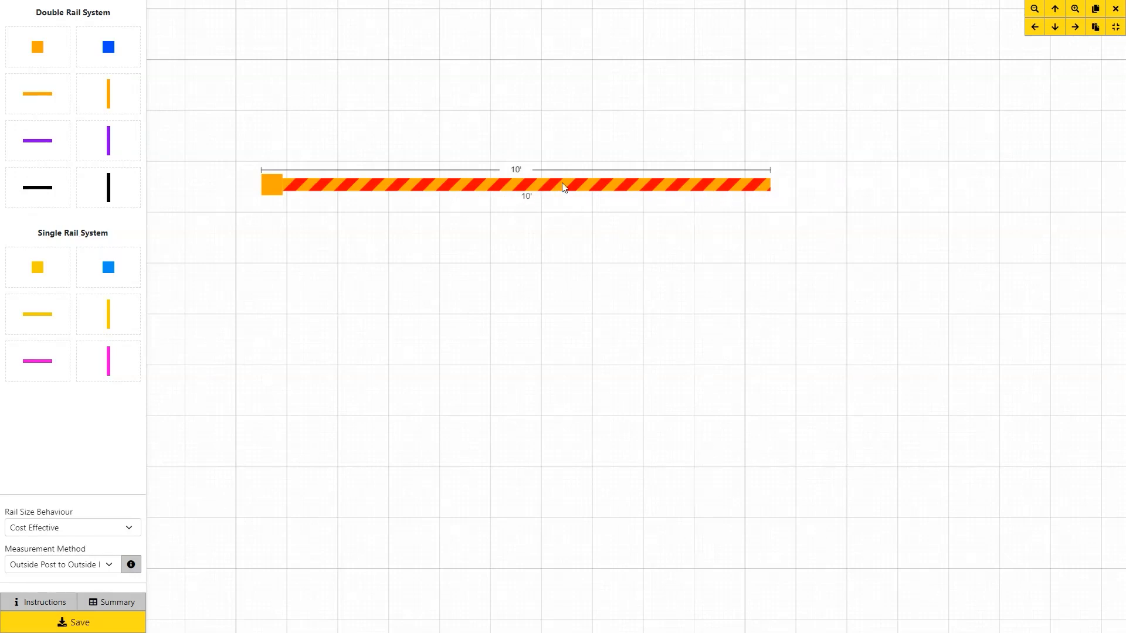
pyautogui.click(637, 185)
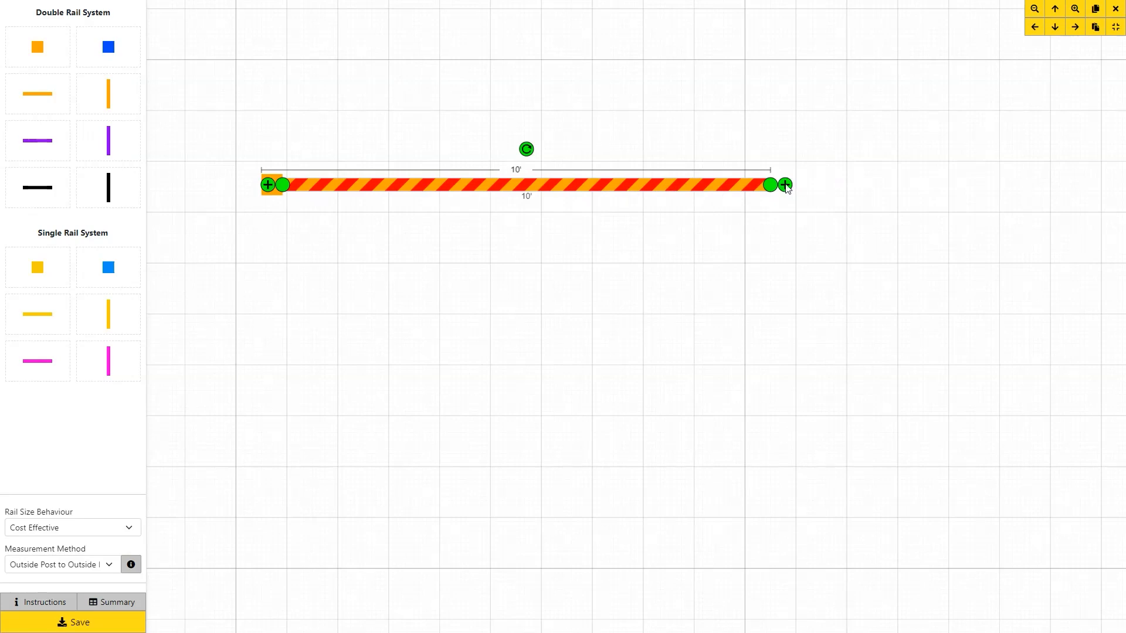
pyautogui.click(785, 186)
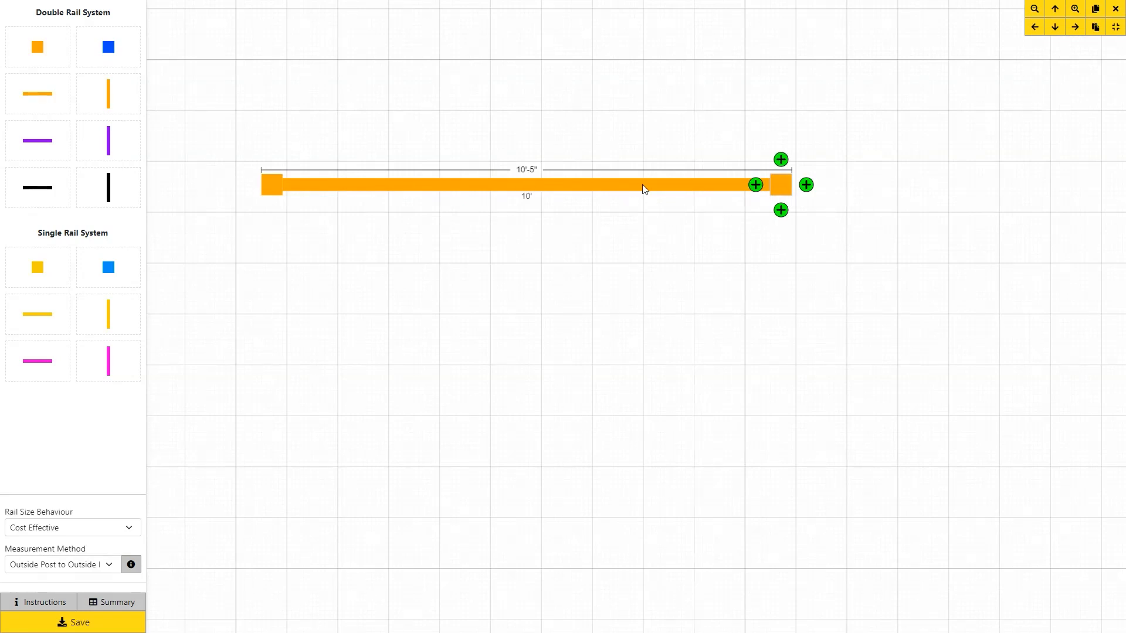
pyautogui.click(776, 186)
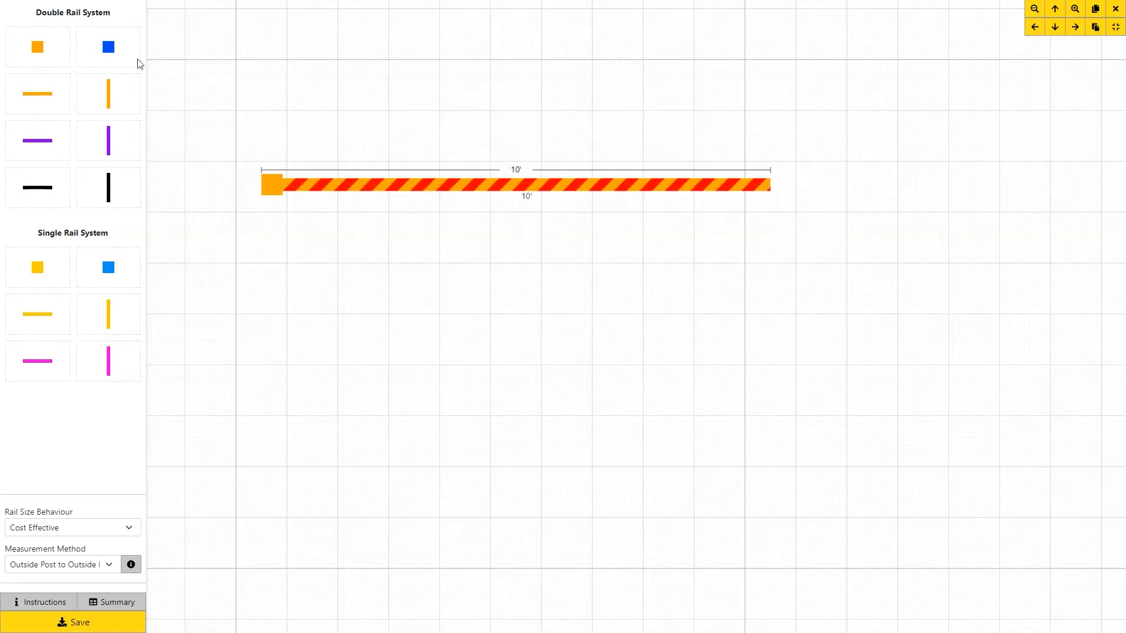
pyautogui.moveTo(47, 50); pyautogui.dragTo(781, 183)
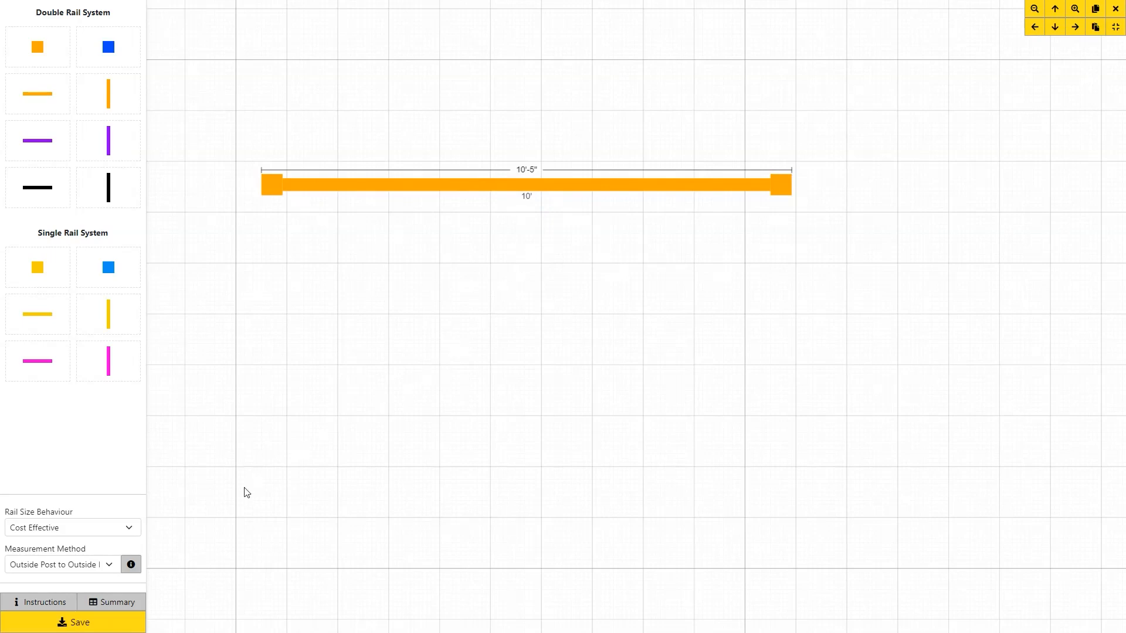
pyautogui.click(115, 603)
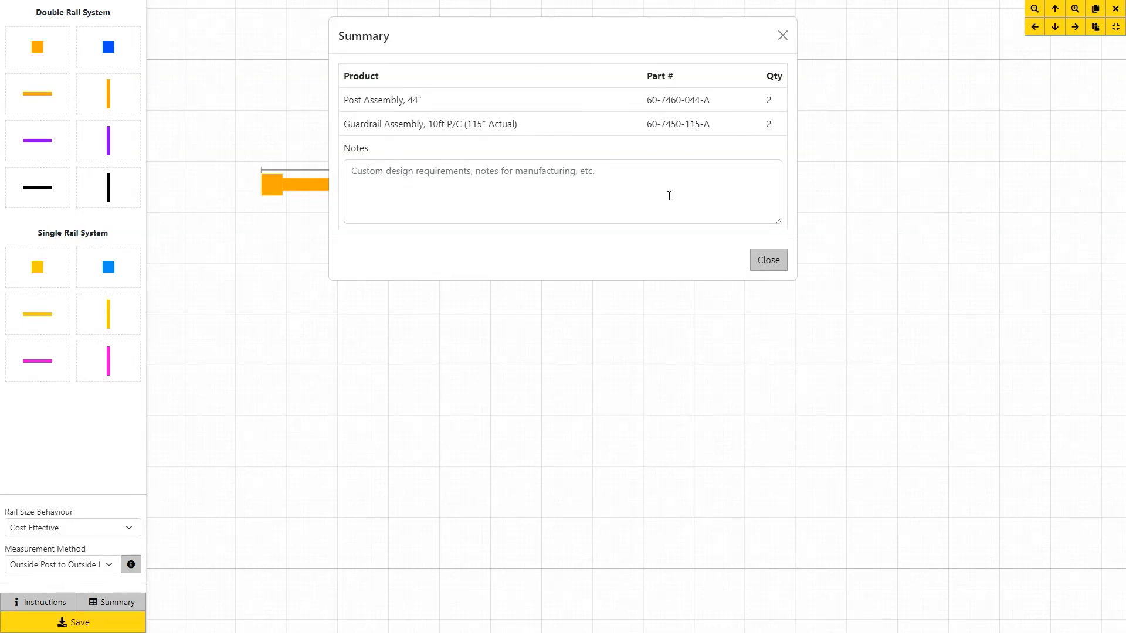
pyautogui.click(782, 39)
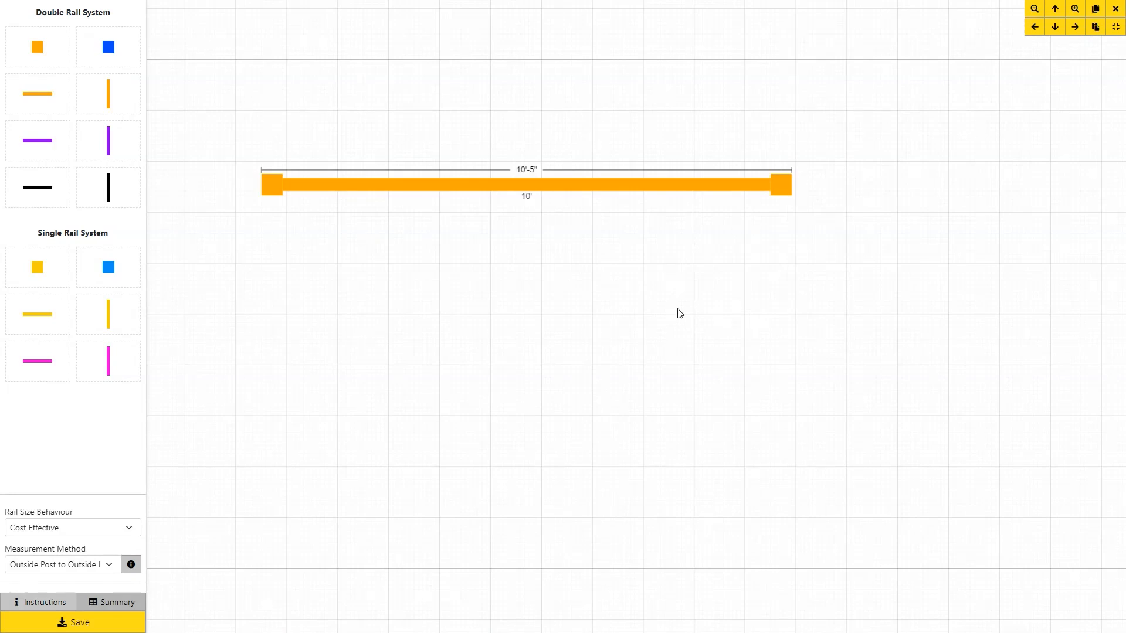
# Add the purple Double Liftout Bracket rail section at the run's end, with posts.
pyautogui.scroll(-2, 681, 313)
pyautogui.moveTo(697, 309); pyautogui.dragTo(505, 251)
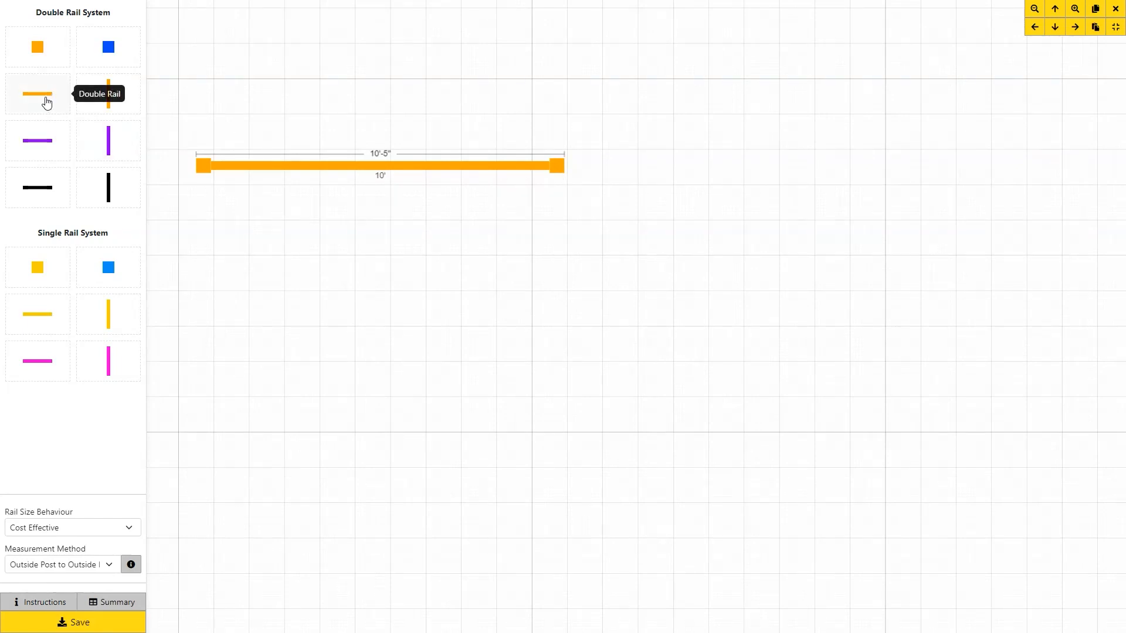
pyautogui.rightClick(41, 143)
pyautogui.click(41, 143)
pyautogui.moveTo(41, 143); pyautogui.dragTo(580, 167)
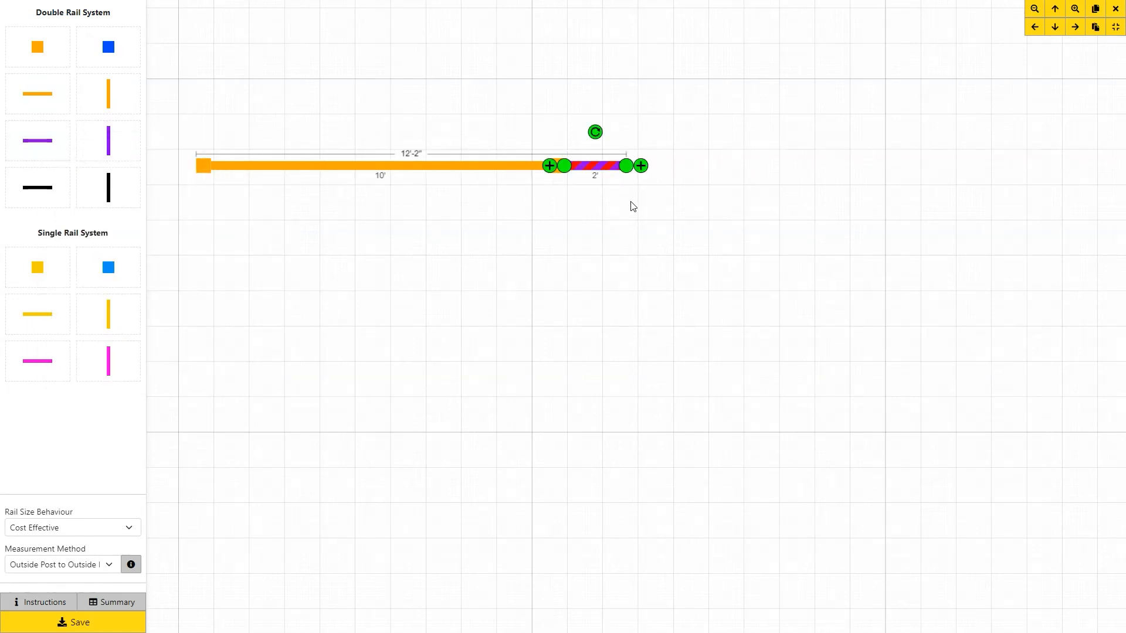
pyautogui.moveTo(628, 170); pyautogui.dragTo(916, 174)
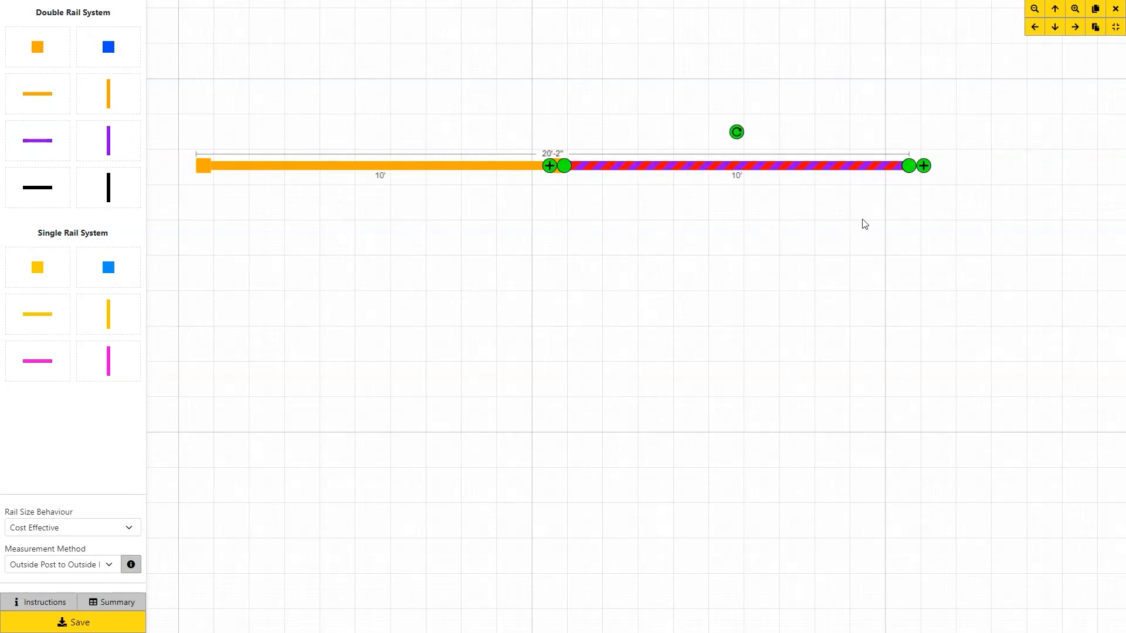
pyautogui.click(923, 169)
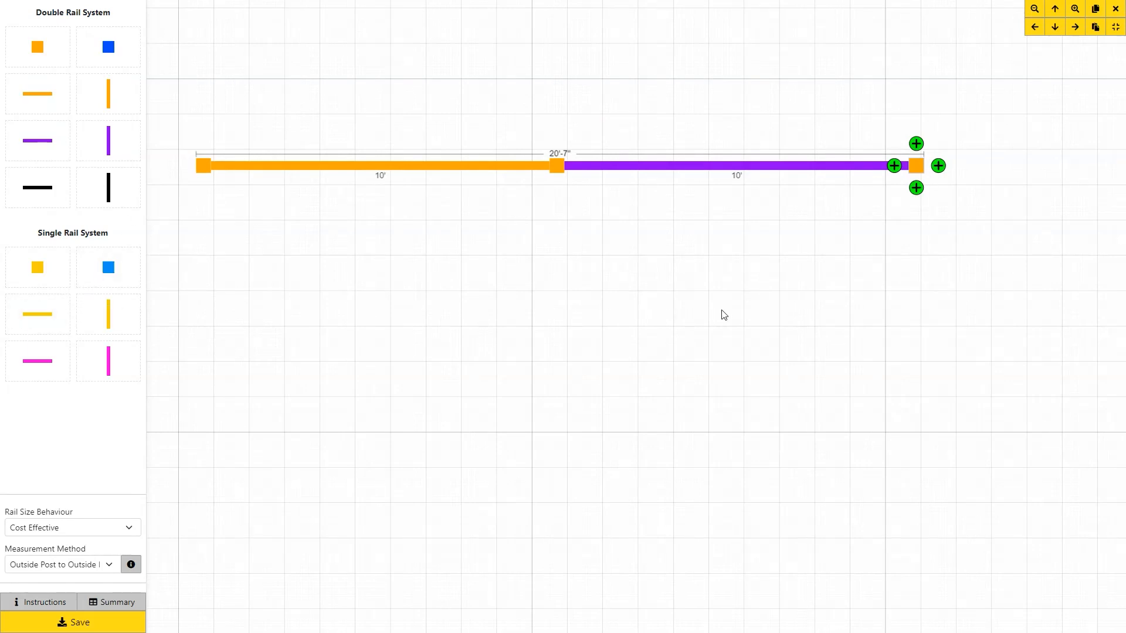
# Add the yellow single-rail section at the right end, capped with a single-rail post.
pyautogui.moveTo(711, 312); pyautogui.dragTo(498, 301)
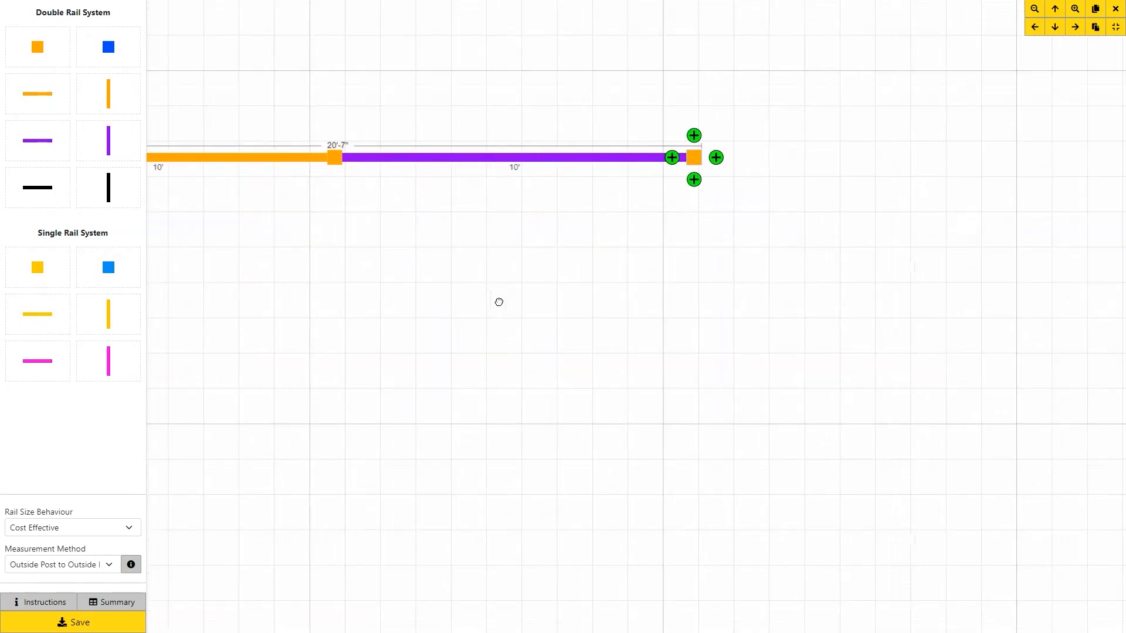
pyautogui.moveTo(47, 321); pyautogui.dragTo(725, 163)
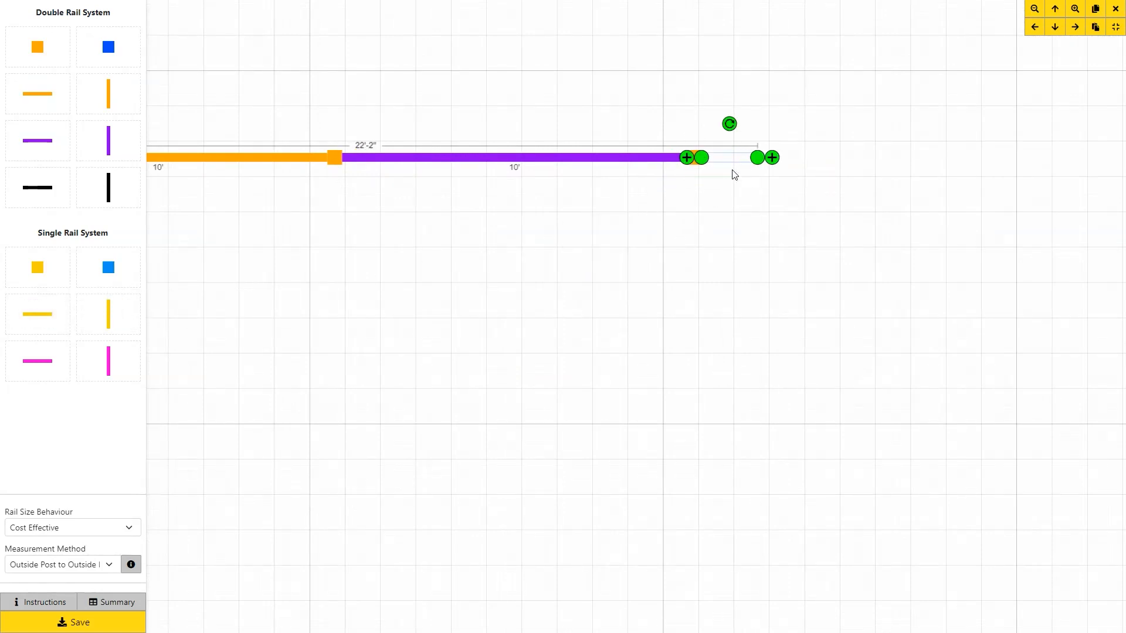
pyautogui.moveTo(762, 160); pyautogui.dragTo(1061, 166)
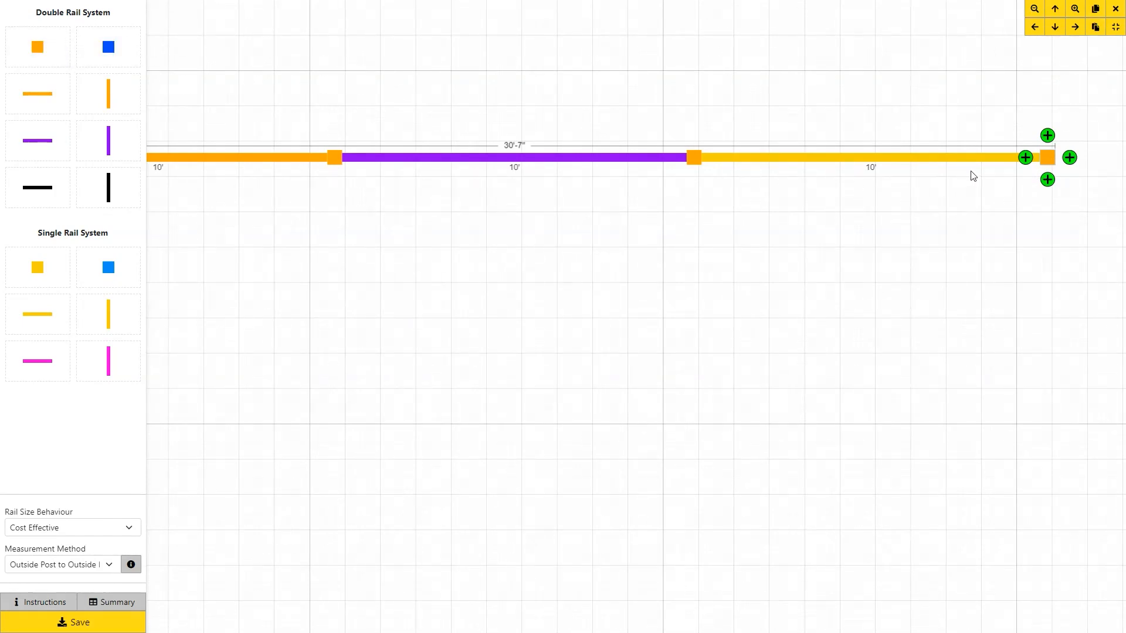
pyautogui.press('Delete')
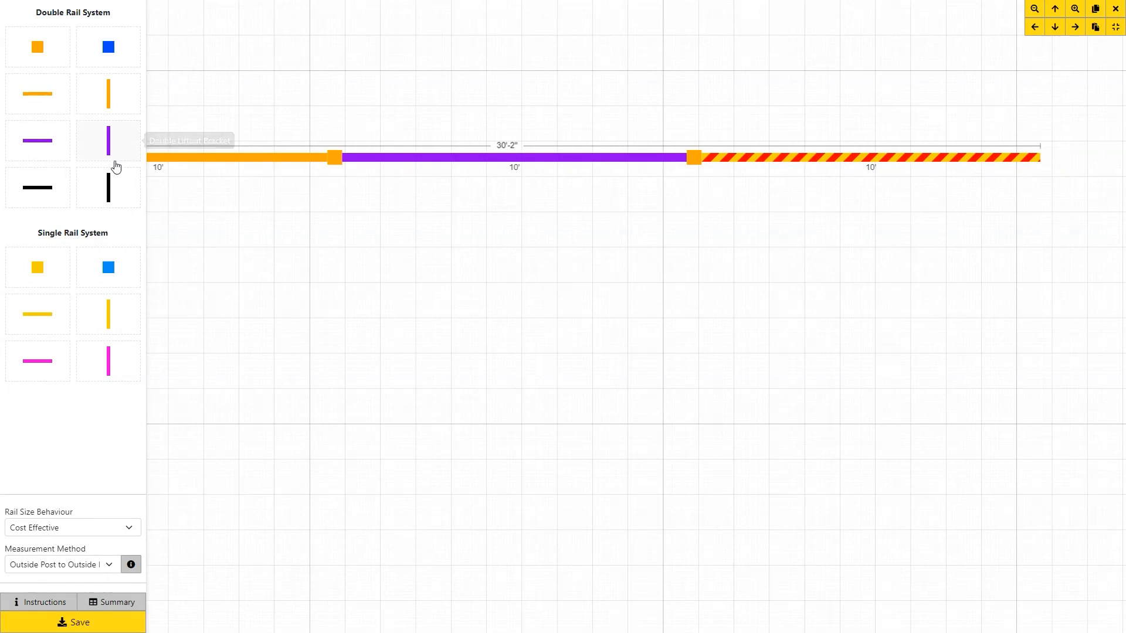
pyautogui.moveTo(37, 269); pyautogui.dragTo(1047, 158)
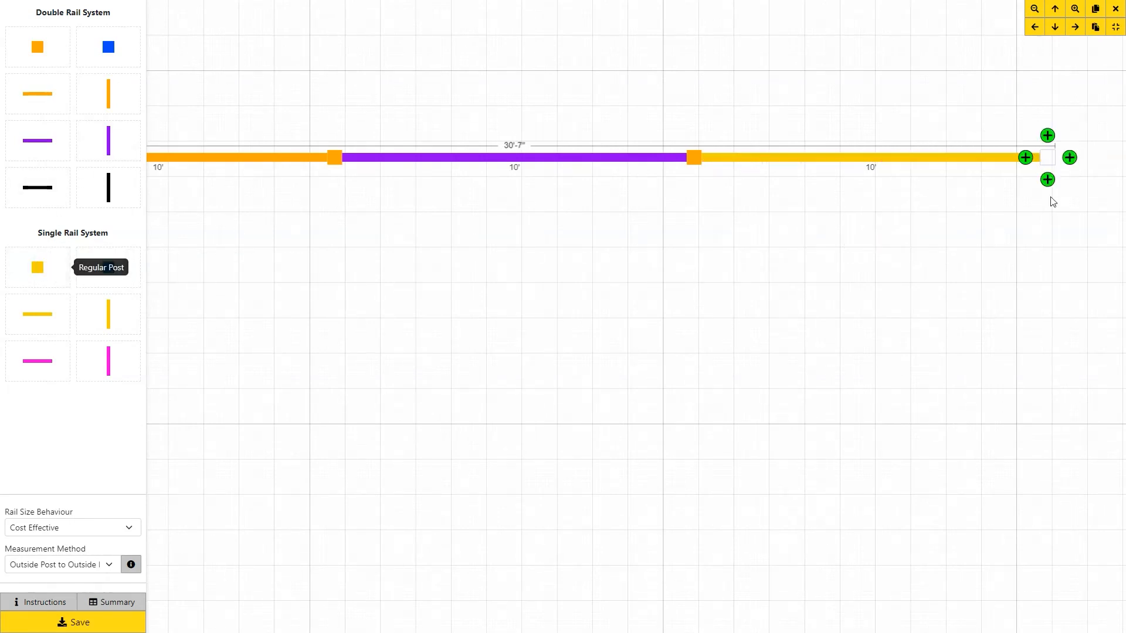
pyautogui.click(981, 240)
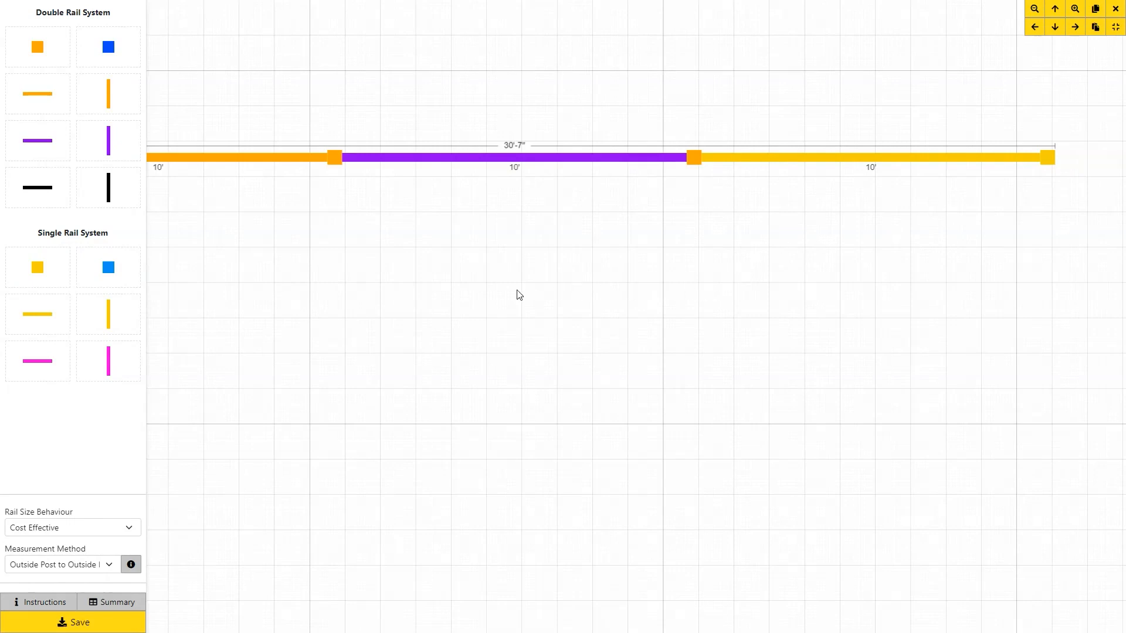
# Drop a 6' double rail down from the run's left corner post.
pyautogui.moveTo(512, 294); pyautogui.dragTo(764, 263)
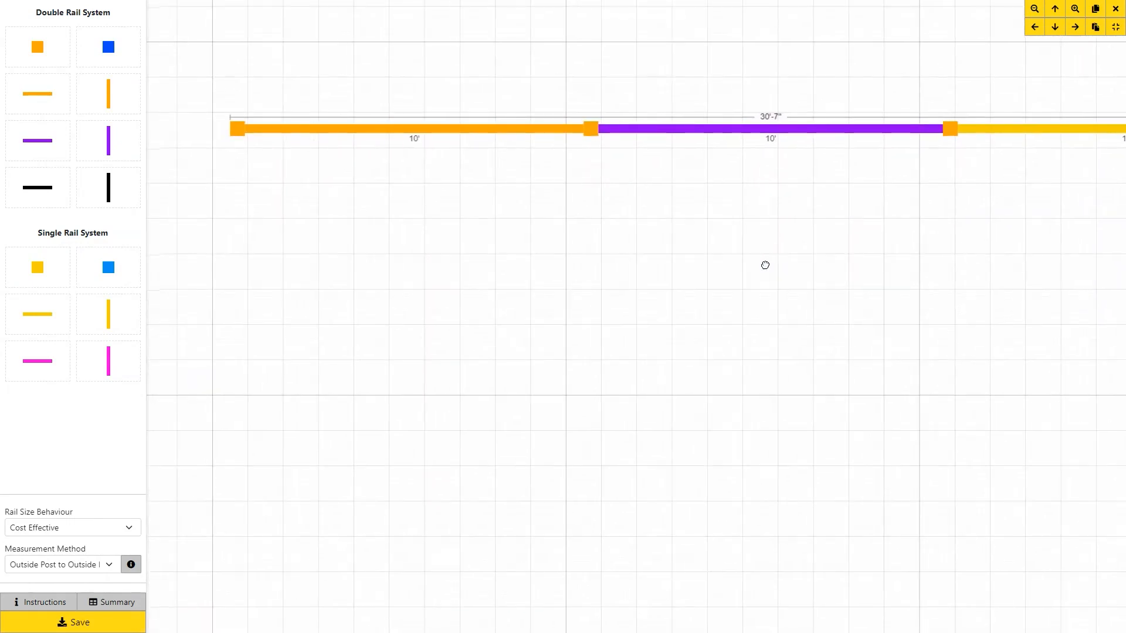
pyautogui.click(238, 152)
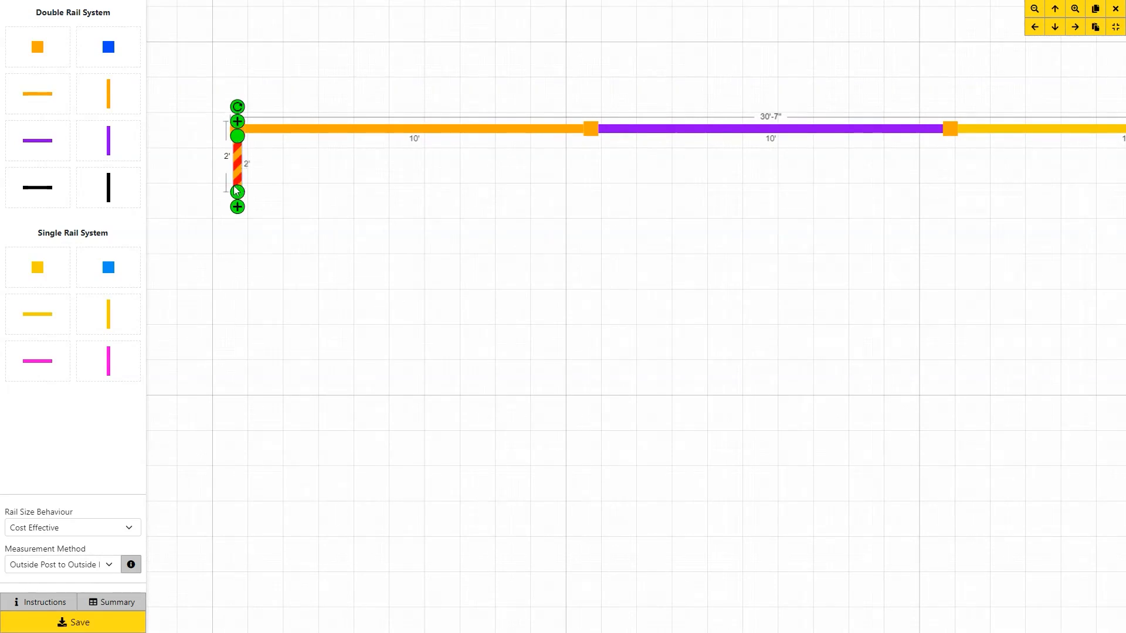
pyautogui.moveTo(238, 209); pyautogui.dragTo(248, 340)
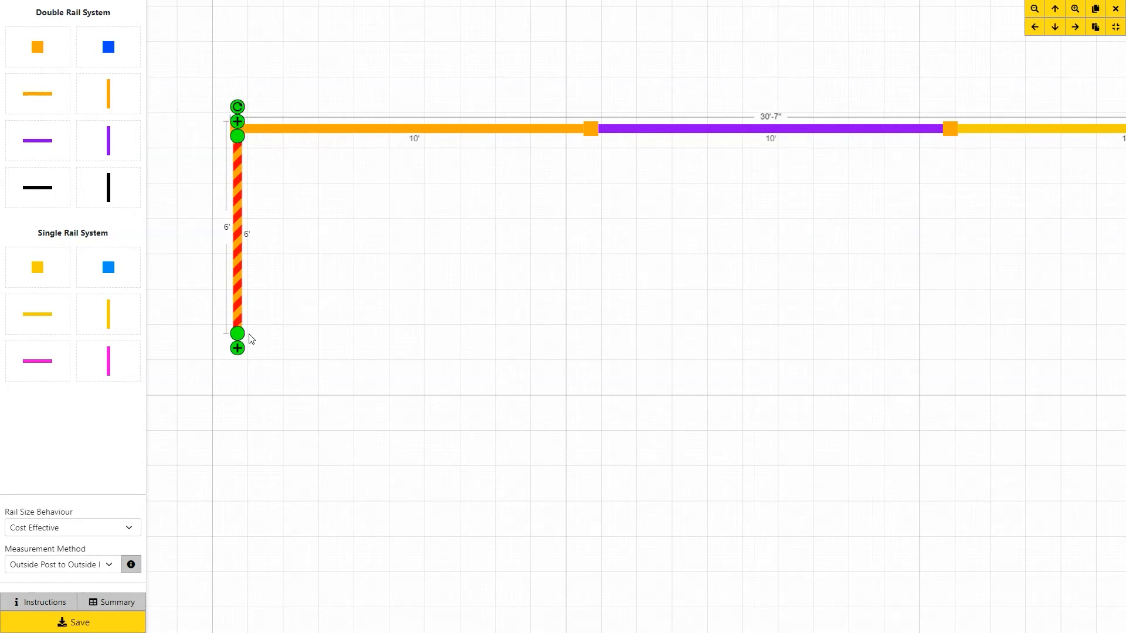
pyautogui.click(237, 349)
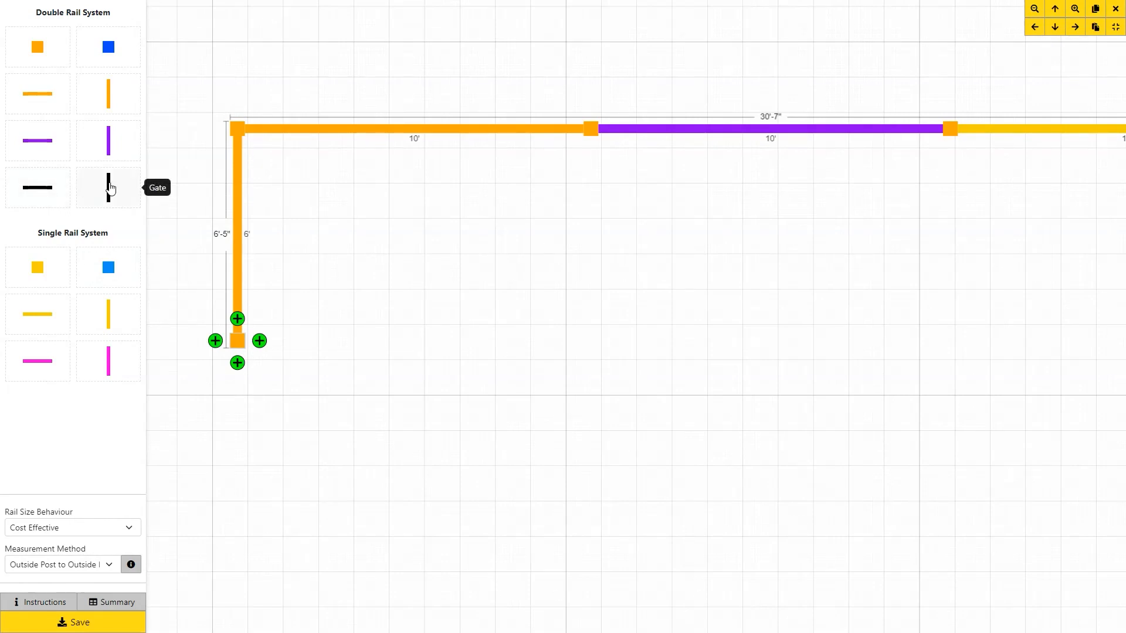
# Add a 4' gate below the 6' rail, removing the extra gate.
pyautogui.moveTo(110, 187); pyautogui.dragTo(237, 362)
pyautogui.moveTo(238, 420); pyautogui.dragTo(236, 489)
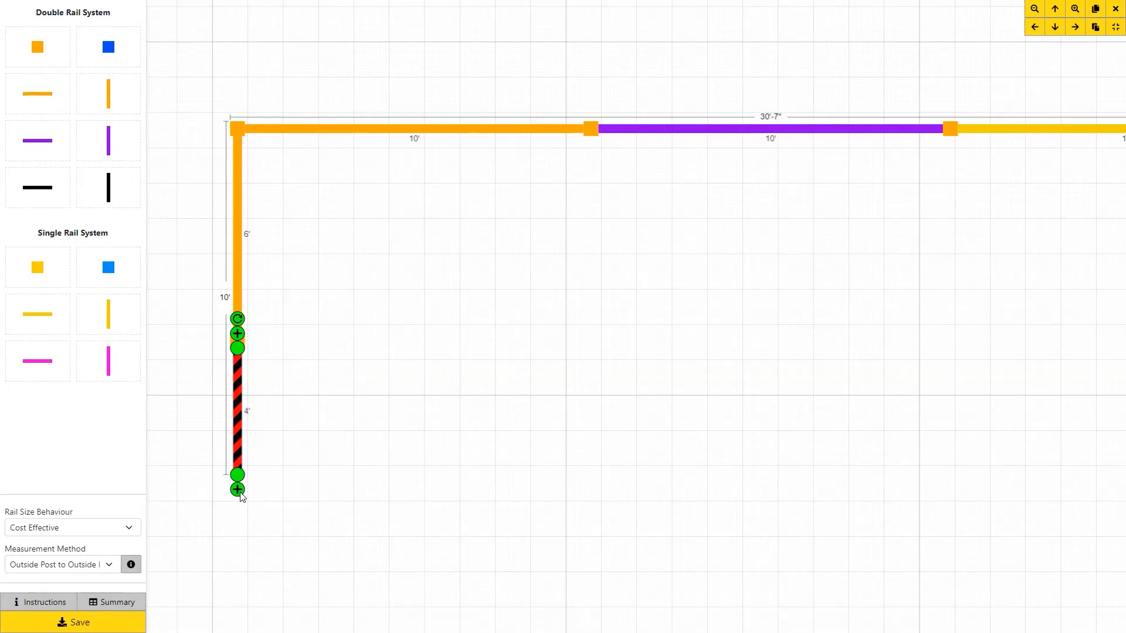
pyautogui.click(238, 490)
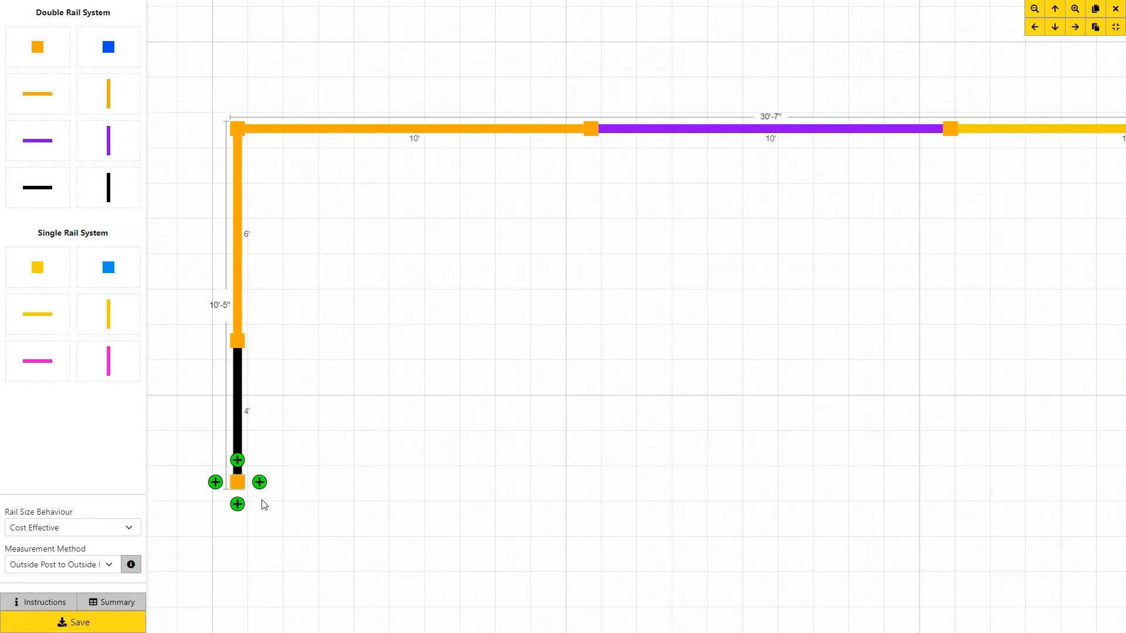
pyautogui.scroll(-1, 264, 505)
pyautogui.click(241, 505)
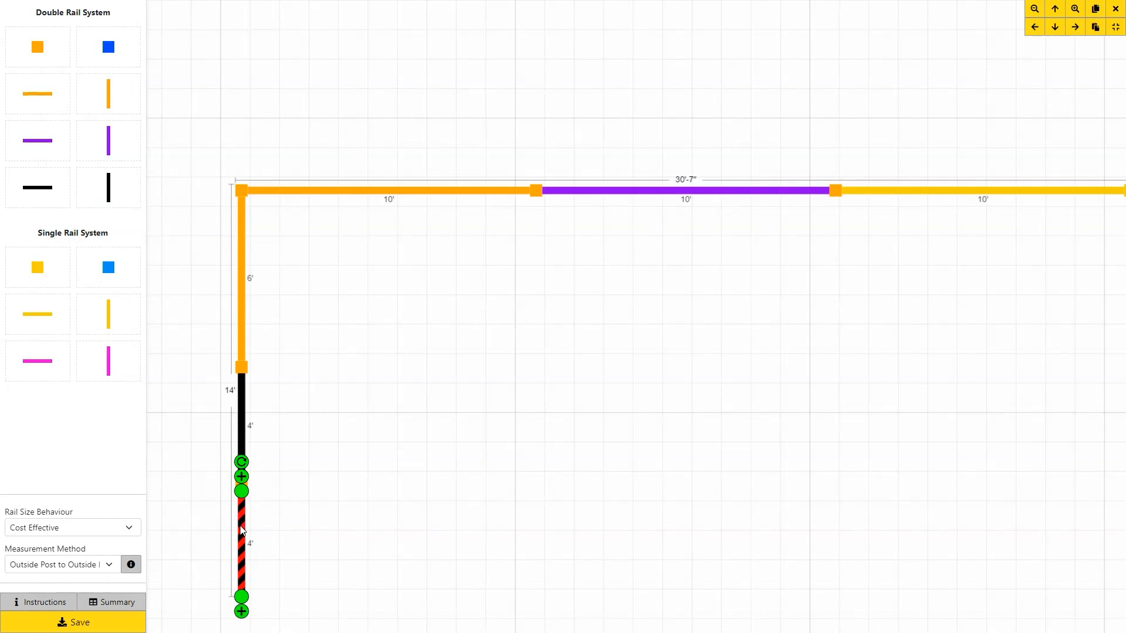
pyautogui.press('Delete')
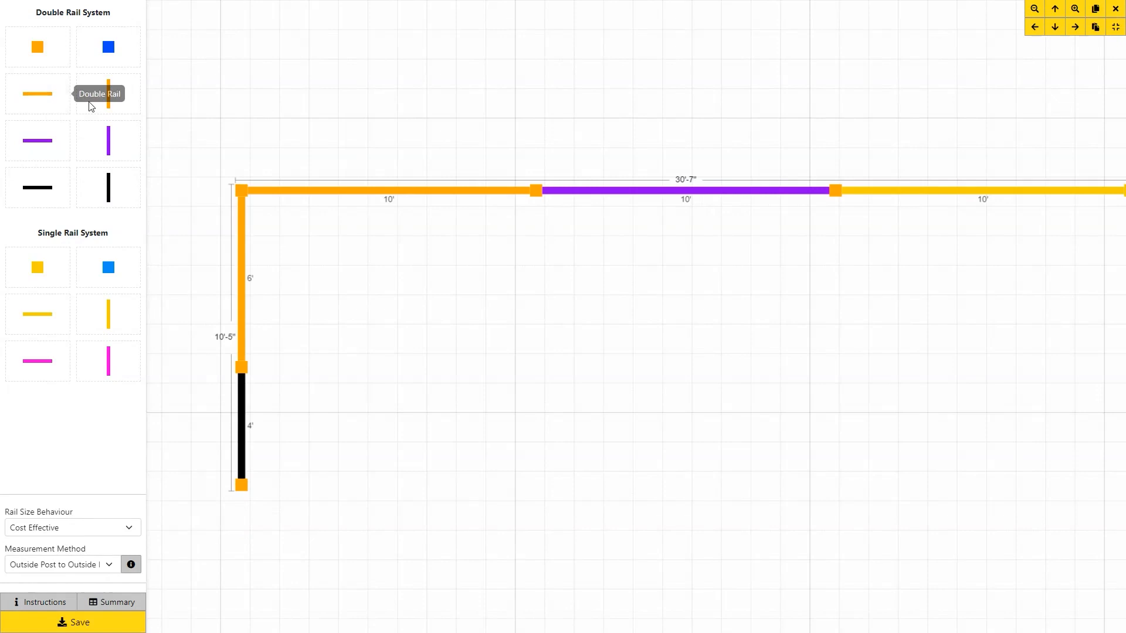
# Add a 2' double rail below the gate to finish the 12'-5" leg.
pyautogui.moveTo(112, 99); pyautogui.dragTo(242, 553)
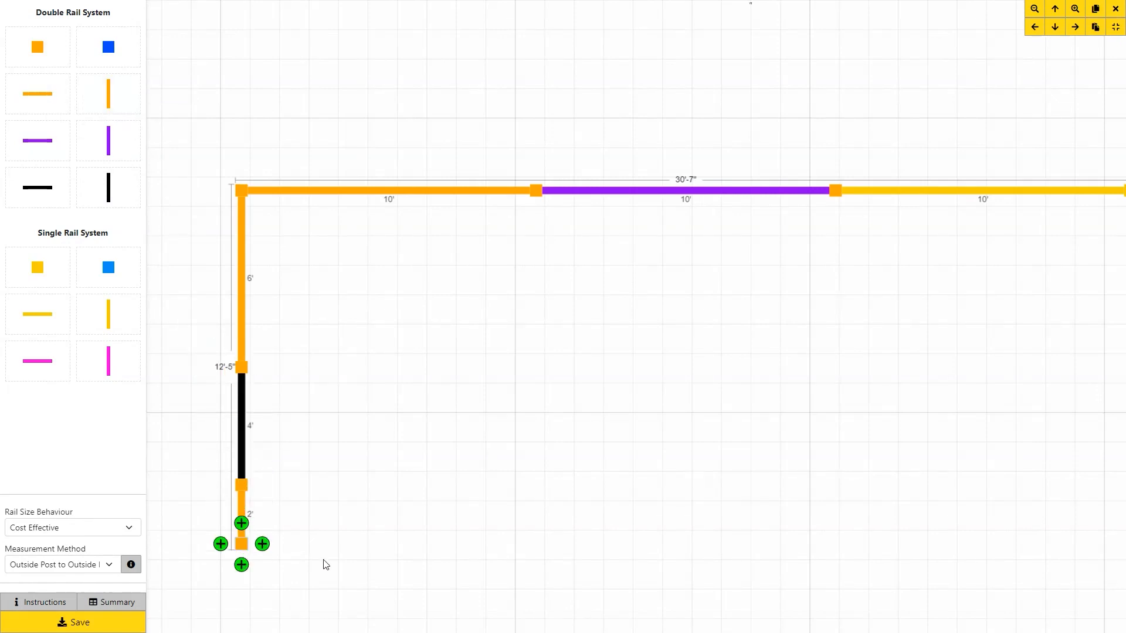
pyautogui.click(364, 530)
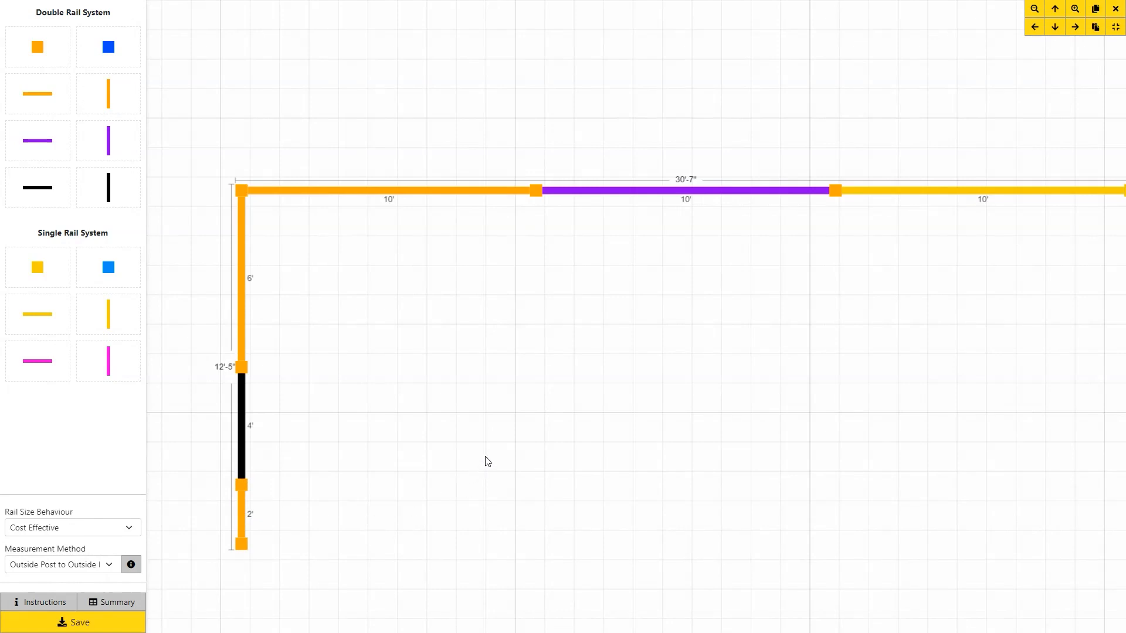
pyautogui.scroll(-1, 485, 461)
pyautogui.moveTo(519, 452); pyautogui.dragTo(483, 339)
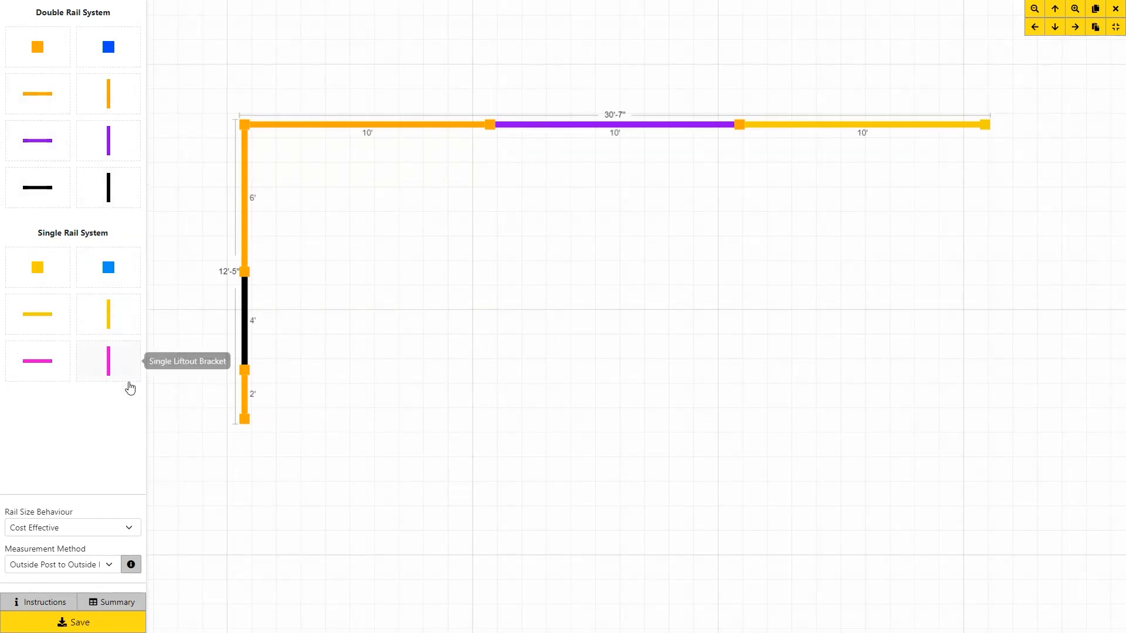
# Add the note 'Please double check' to the parts summary, then open the Save settings.
pyautogui.click(112, 605)
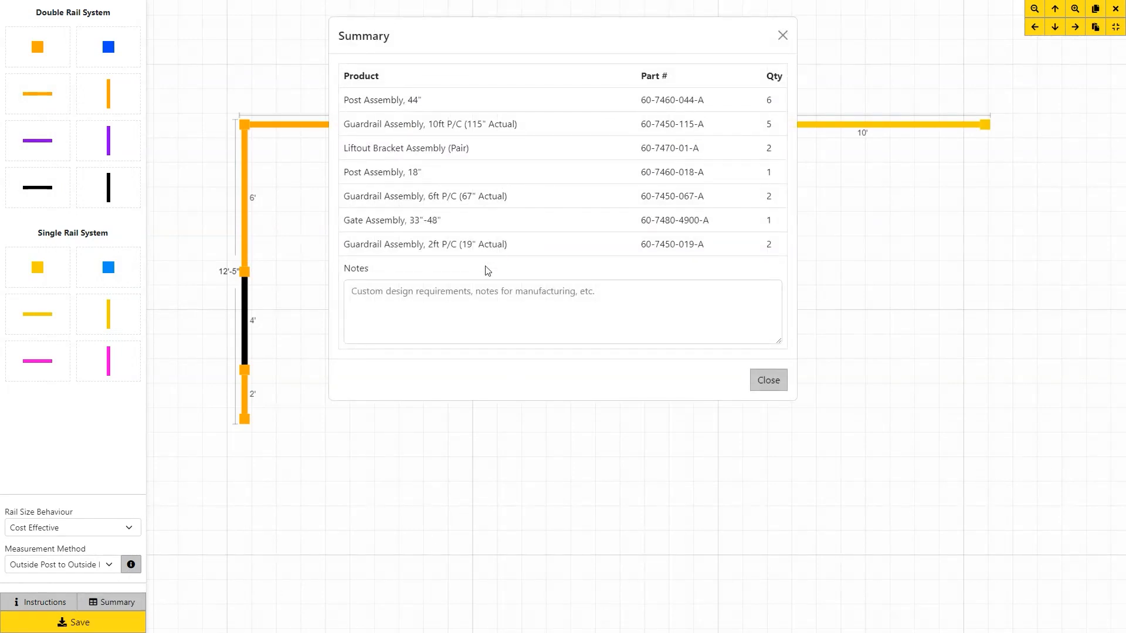
pyautogui.click(442, 297)
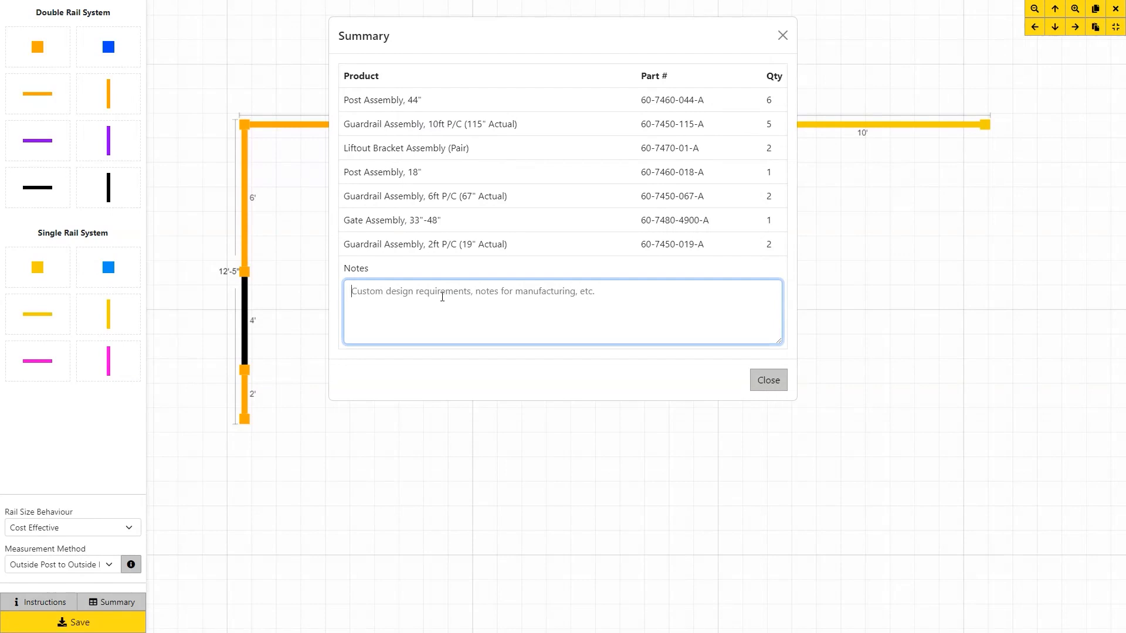
pyautogui.write('Please double check')
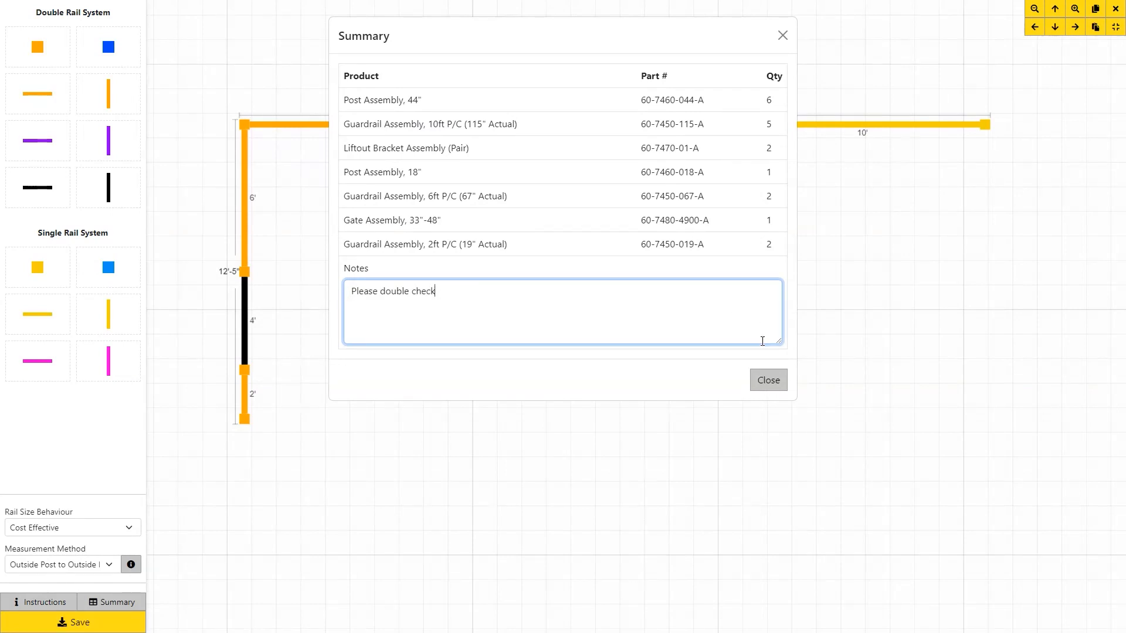
pyautogui.click(768, 380)
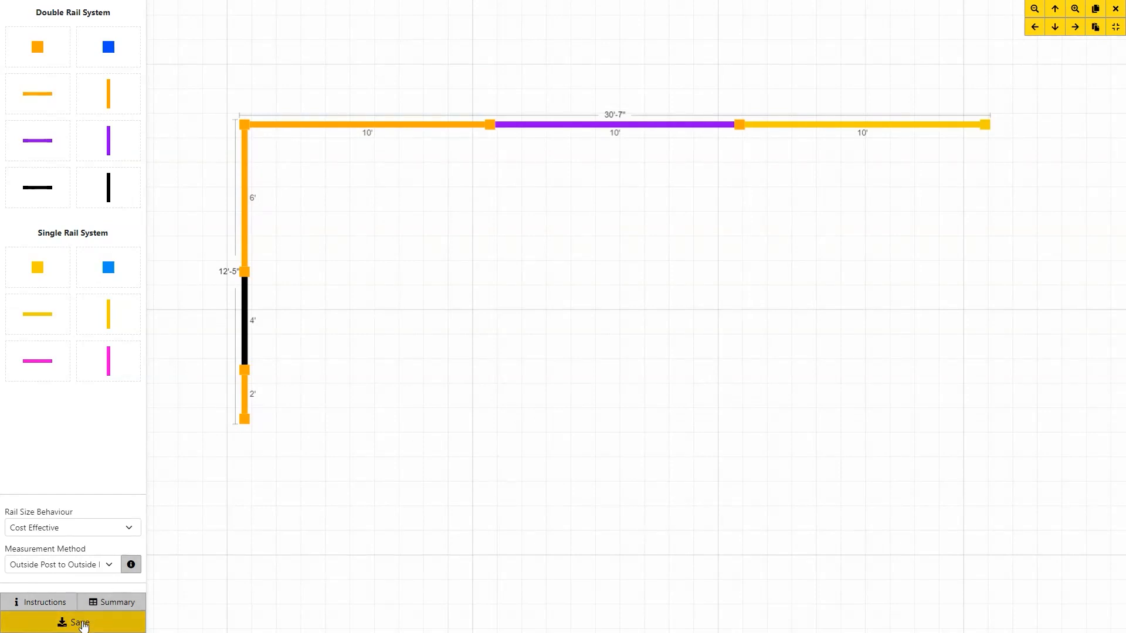
pyautogui.click(82, 625)
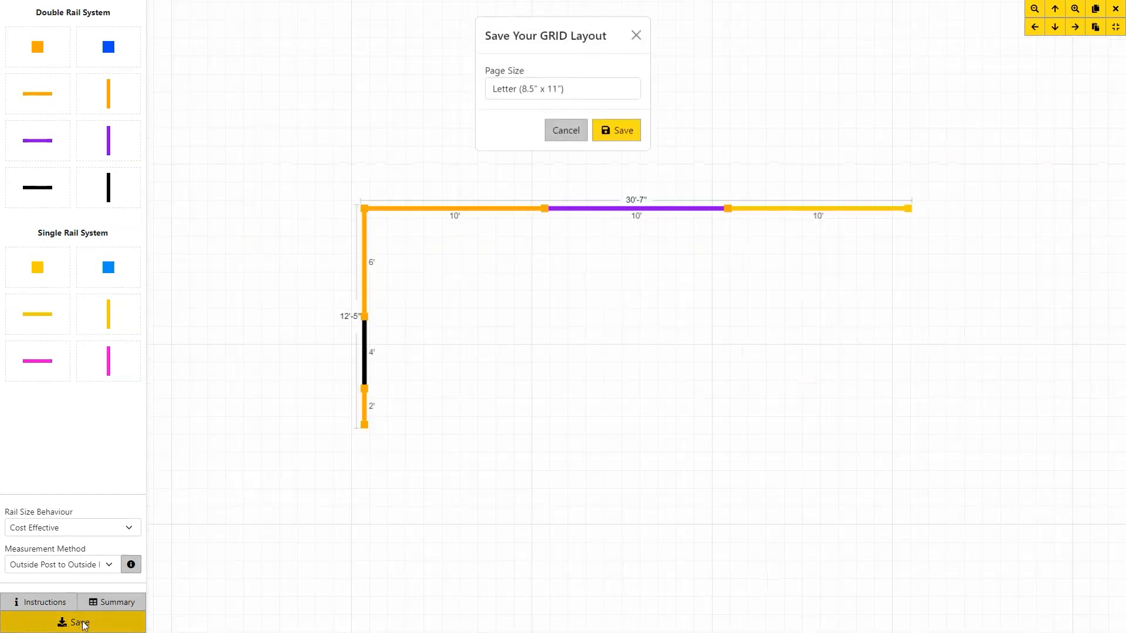
pyautogui.click(602, 89)
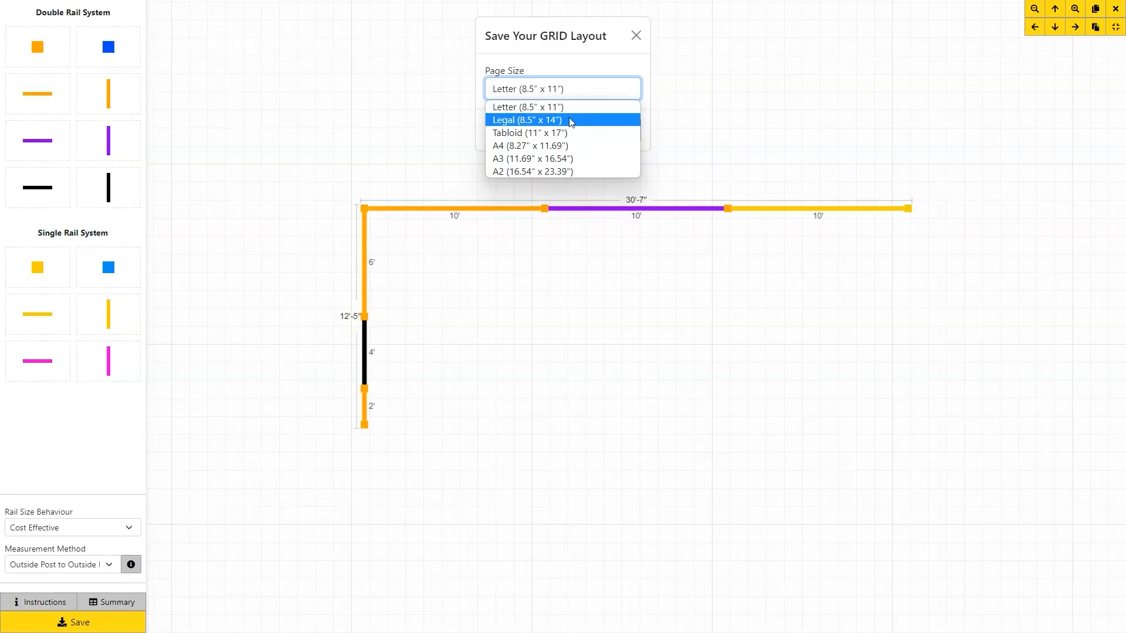
pyautogui.click(452, 128)
pyautogui.click(451, 128)
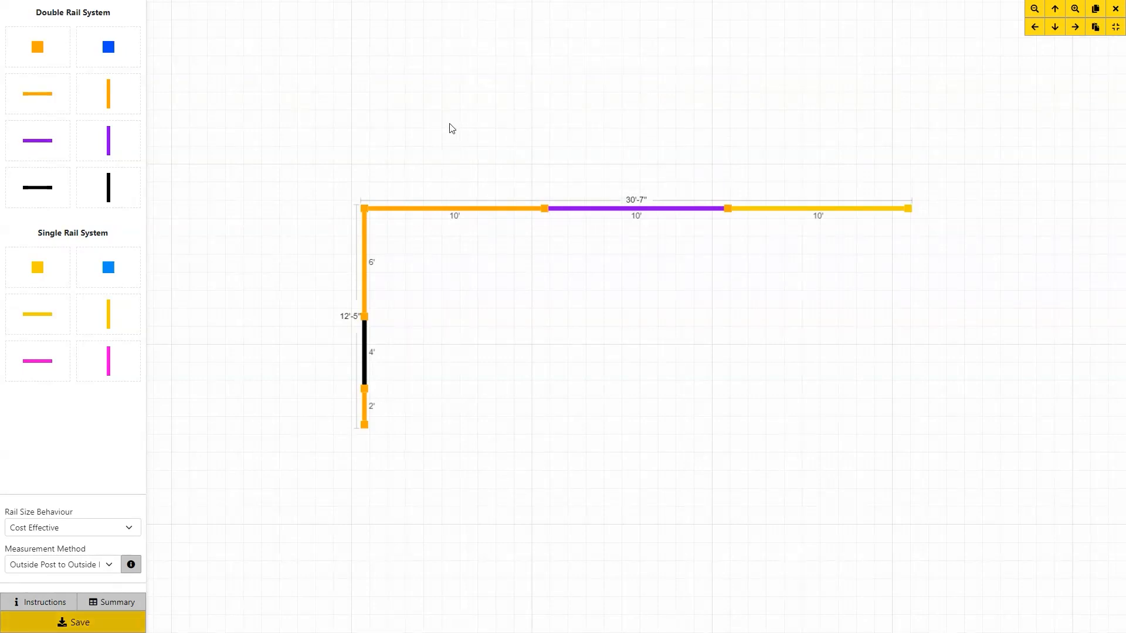
pyautogui.click(84, 617)
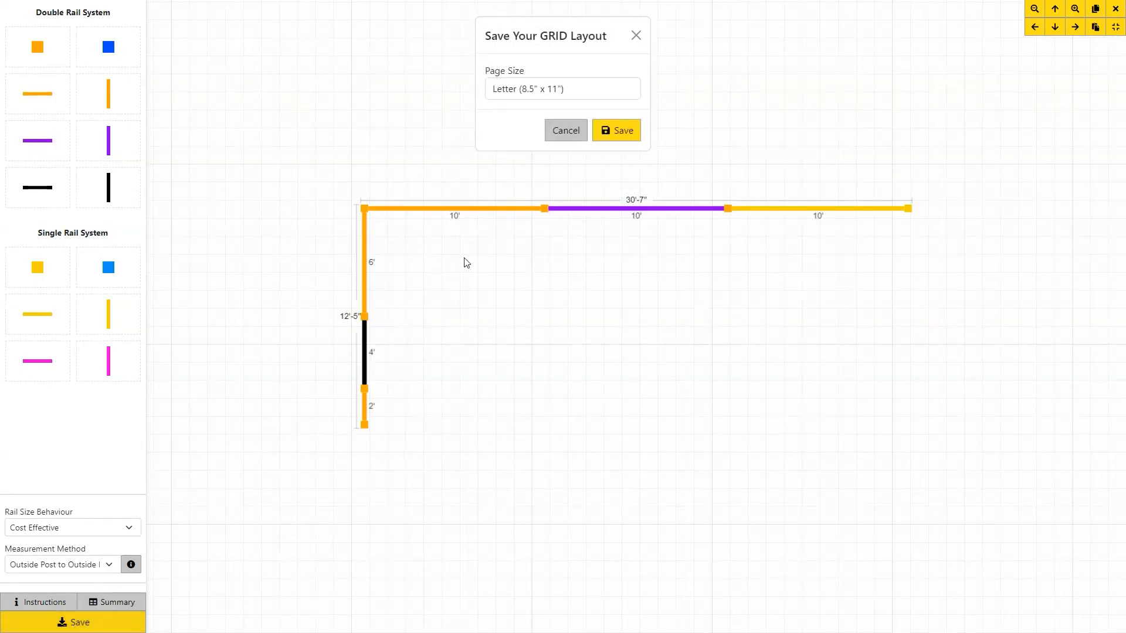
# Save the layout as a PDF and scroll through its preview pages.
pyautogui.click(617, 133)
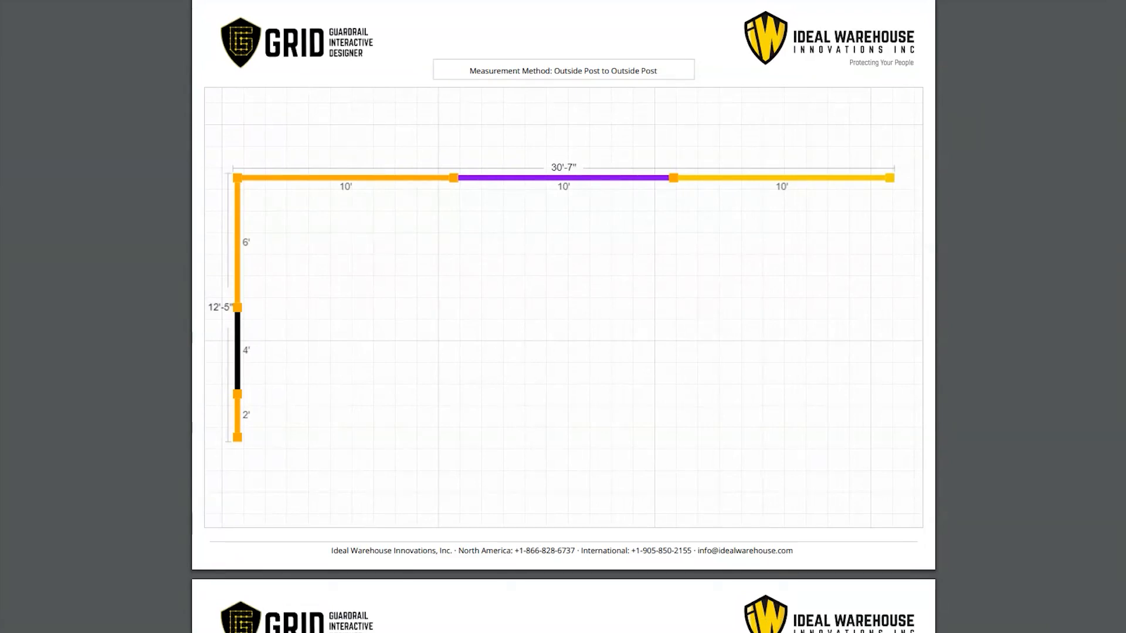
pyautogui.scroll(-8, 156, 334)
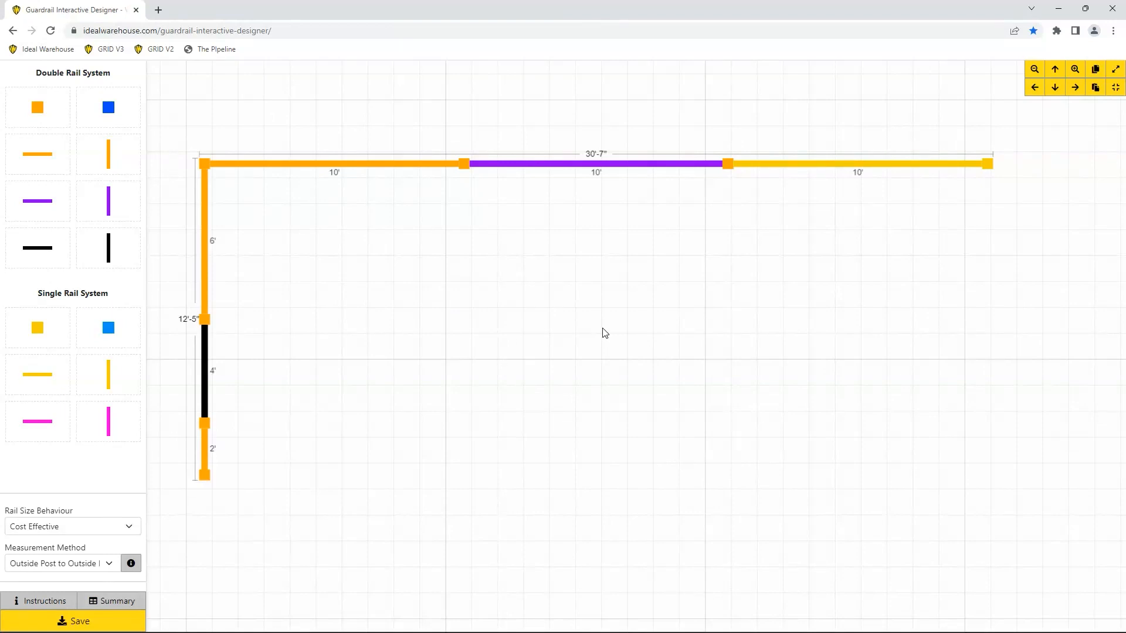
# Nudge the drawing around the canvas, then zoom out twice and back in twice.
pyautogui.click(1034, 88)
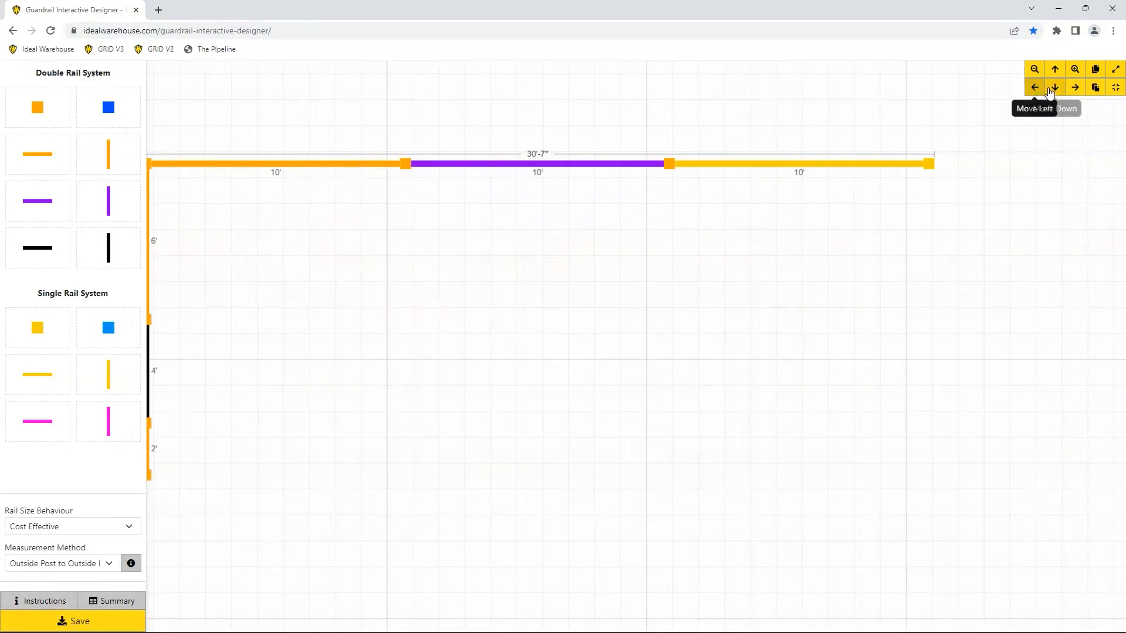
pyautogui.click(1055, 88)
pyautogui.click(1074, 89)
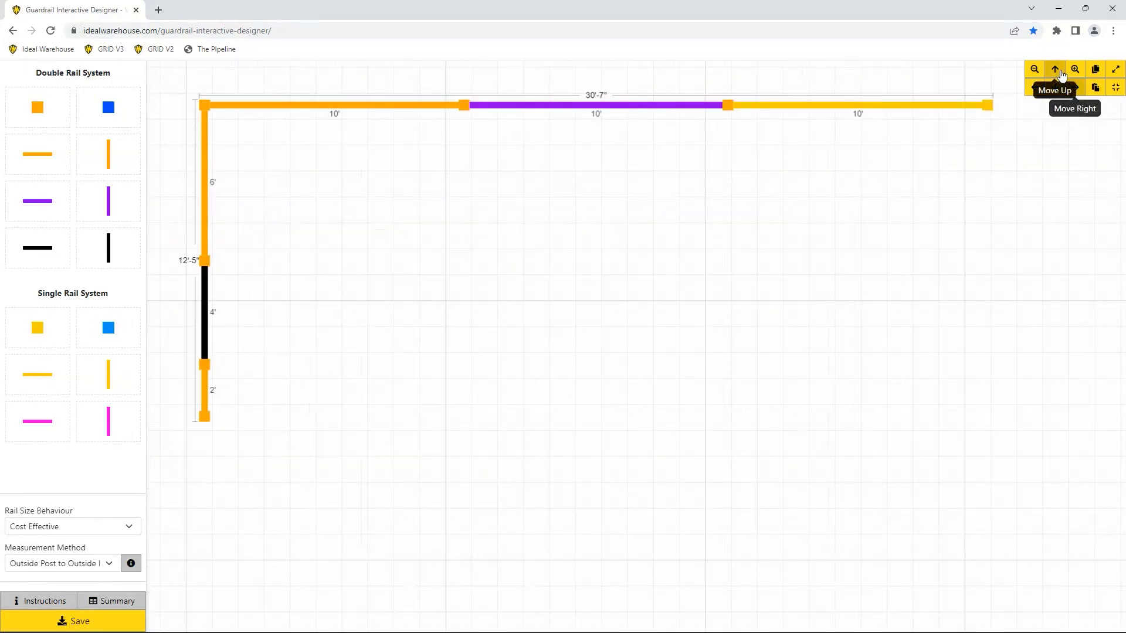
pyautogui.click(1055, 70)
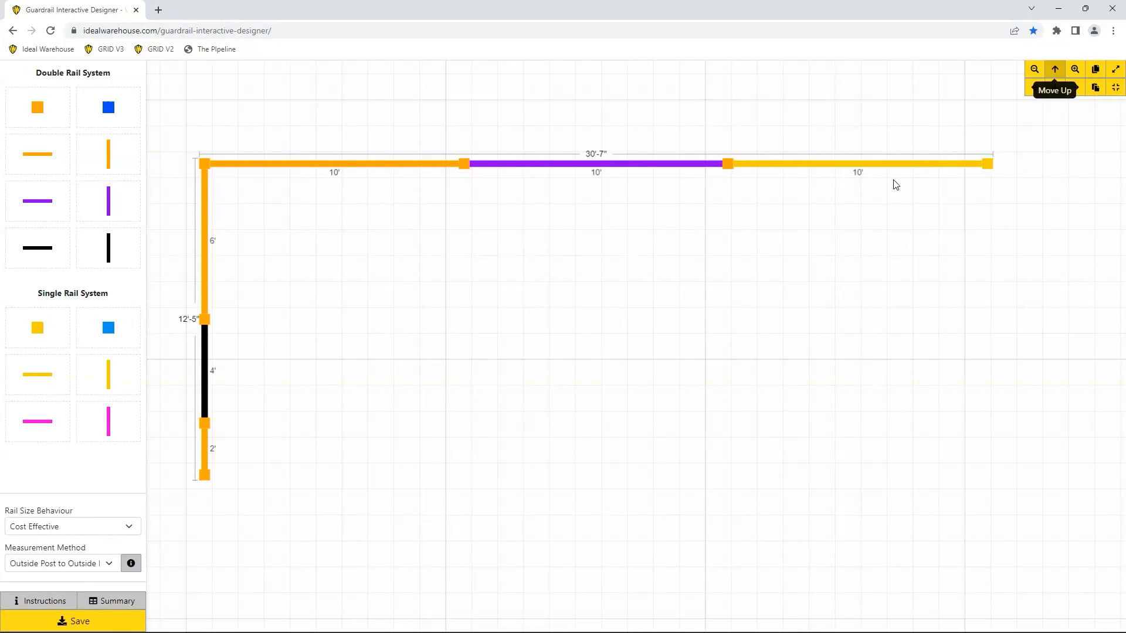
pyautogui.moveTo(607, 262)
pyautogui.mouseDown()
pyautogui.moveTo(723, 311)
pyautogui.moveTo(723, 279)
pyautogui.moveTo(629, 256)
pyautogui.mouseUp()
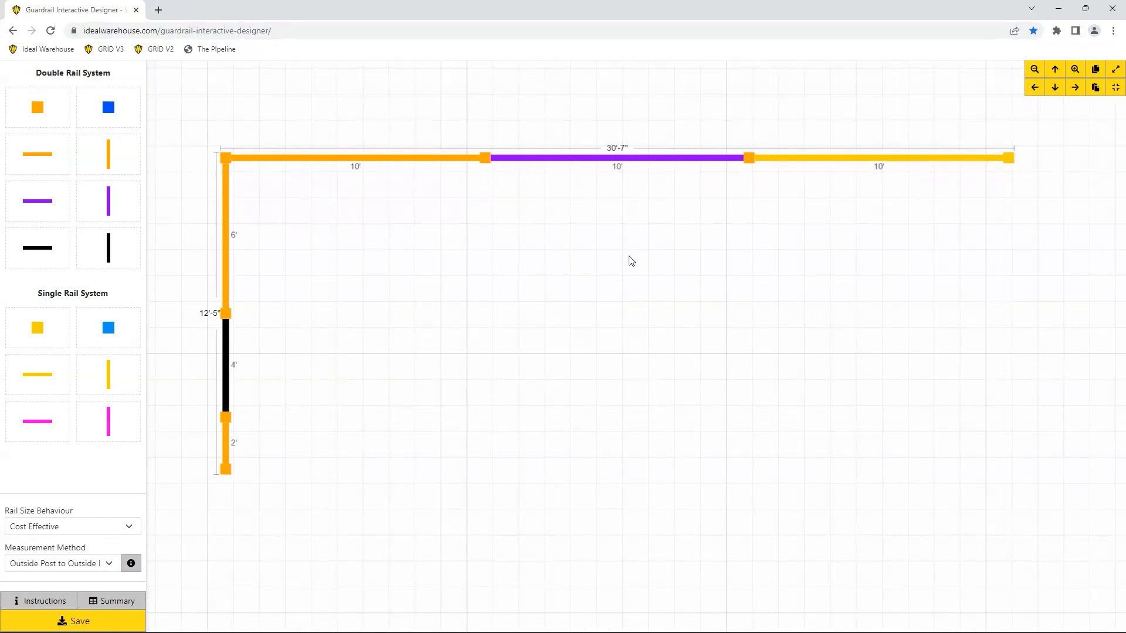
pyautogui.click(1034, 70)
pyautogui.click(1035, 71)
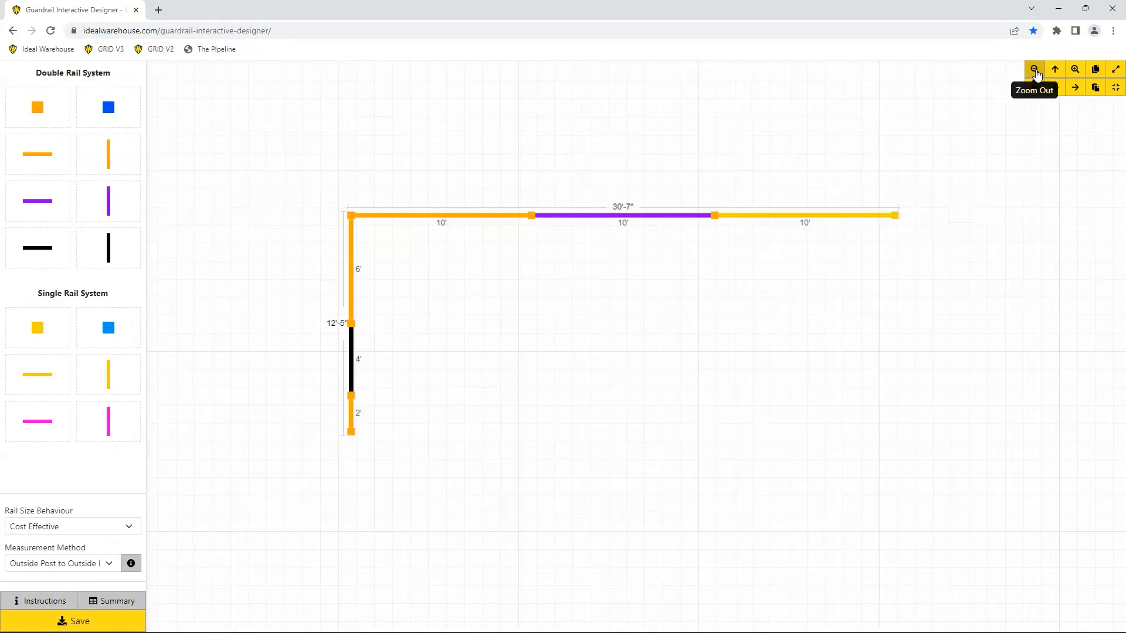
pyautogui.click(1072, 69)
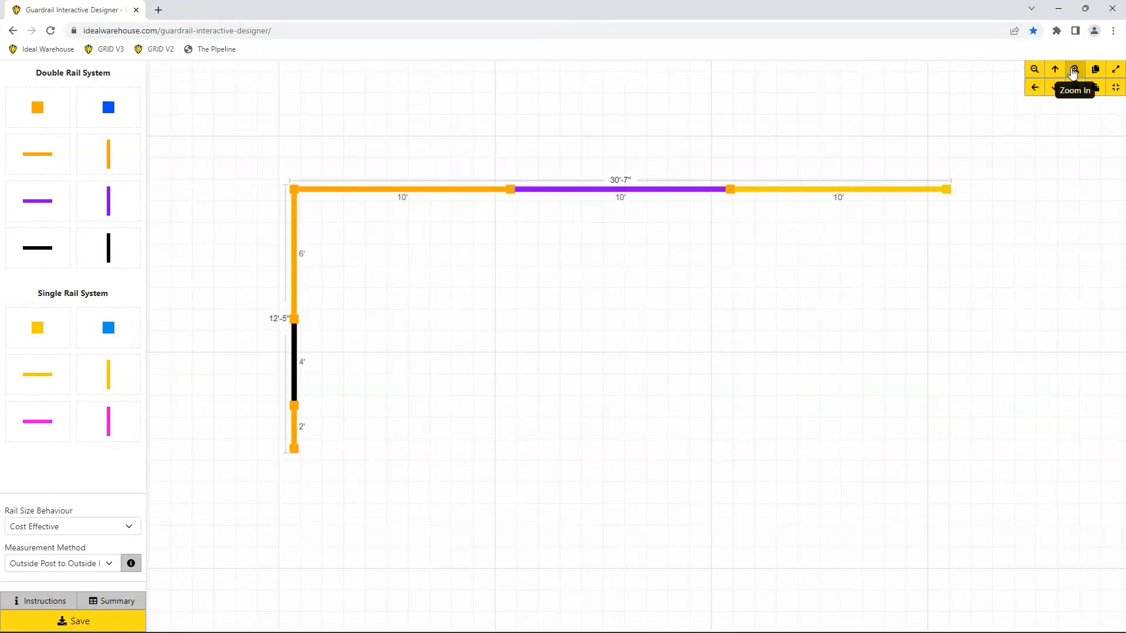
pyautogui.click(1073, 70)
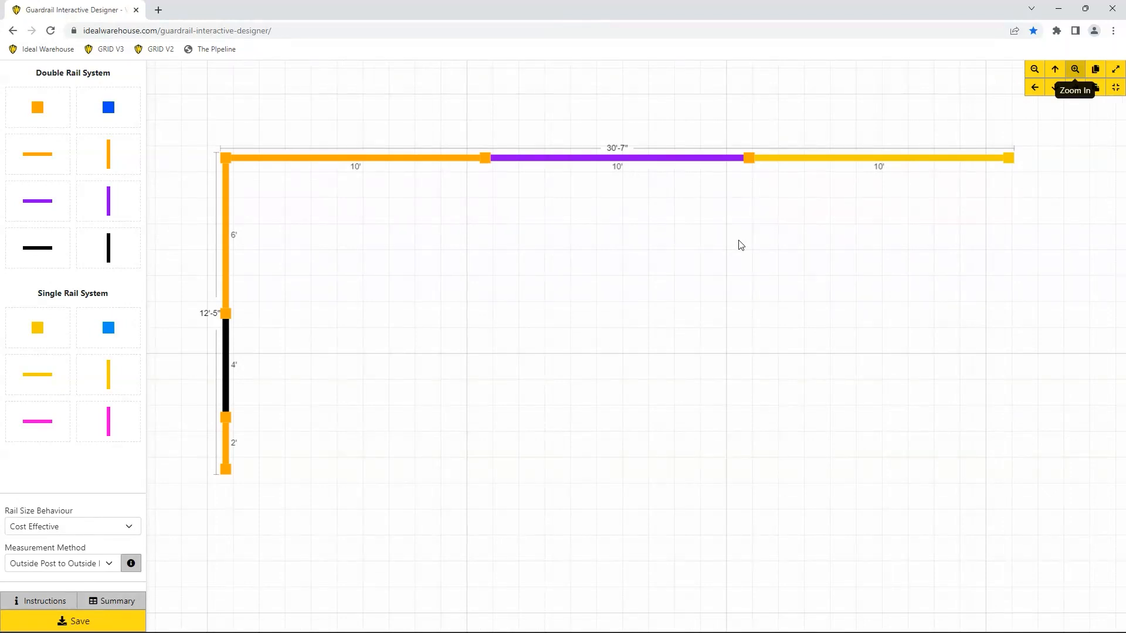
pyautogui.scroll(-3, 740, 246)
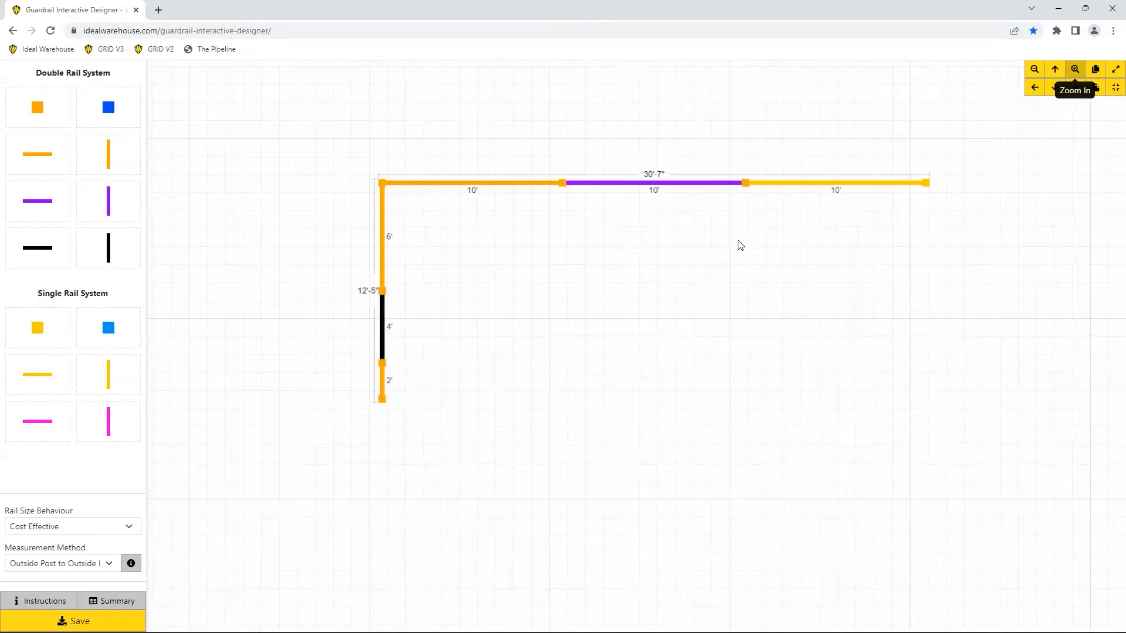
pyautogui.scroll(3, 740, 245)
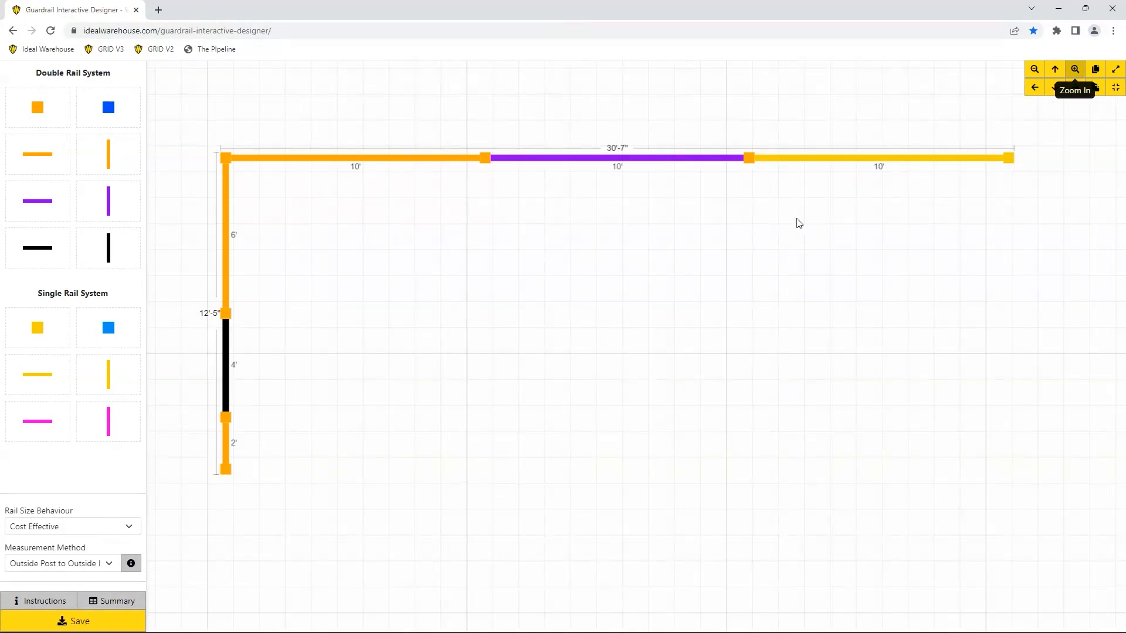
# Switch the designer to full screen, recenter the drawing and zoom in three levels.
pyautogui.click(1116, 69)
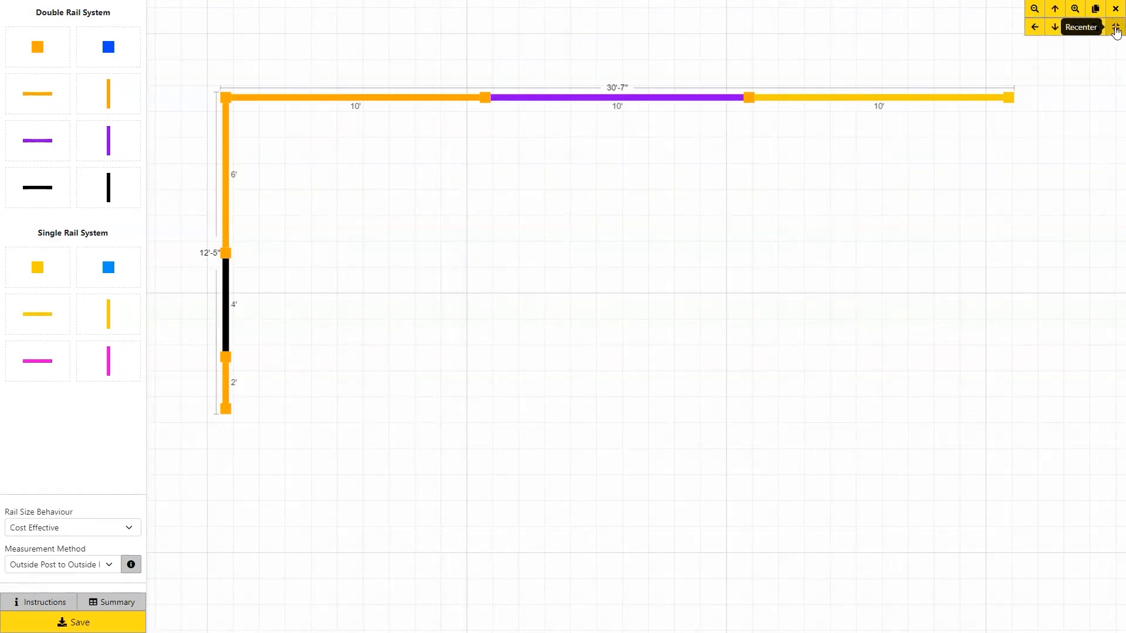
pyautogui.click(1116, 29)
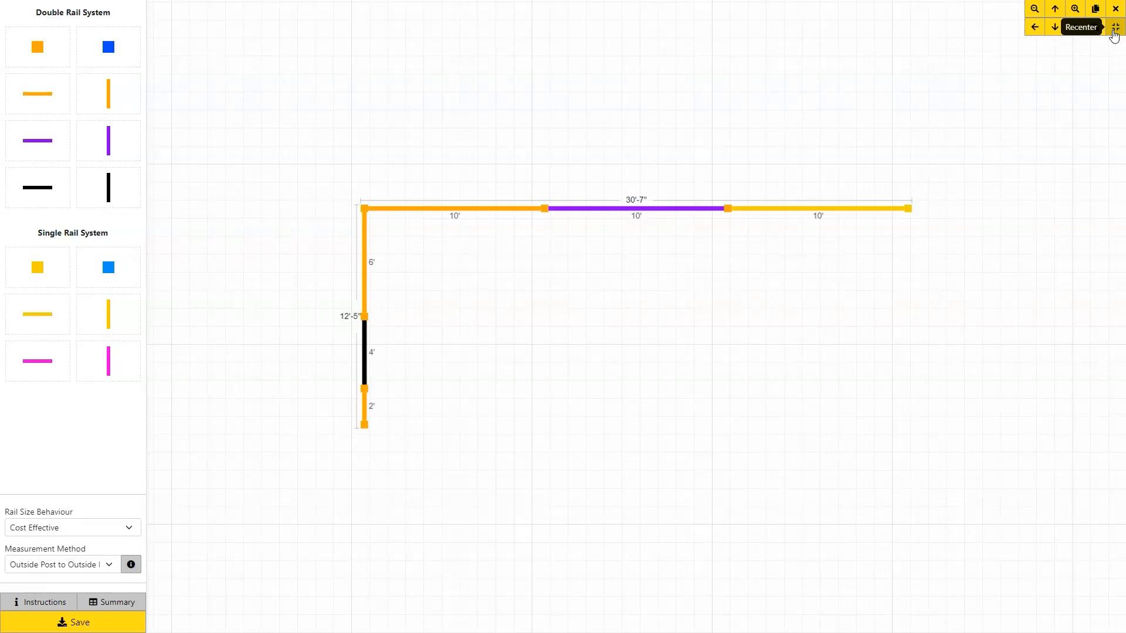
pyautogui.click(1073, 11)
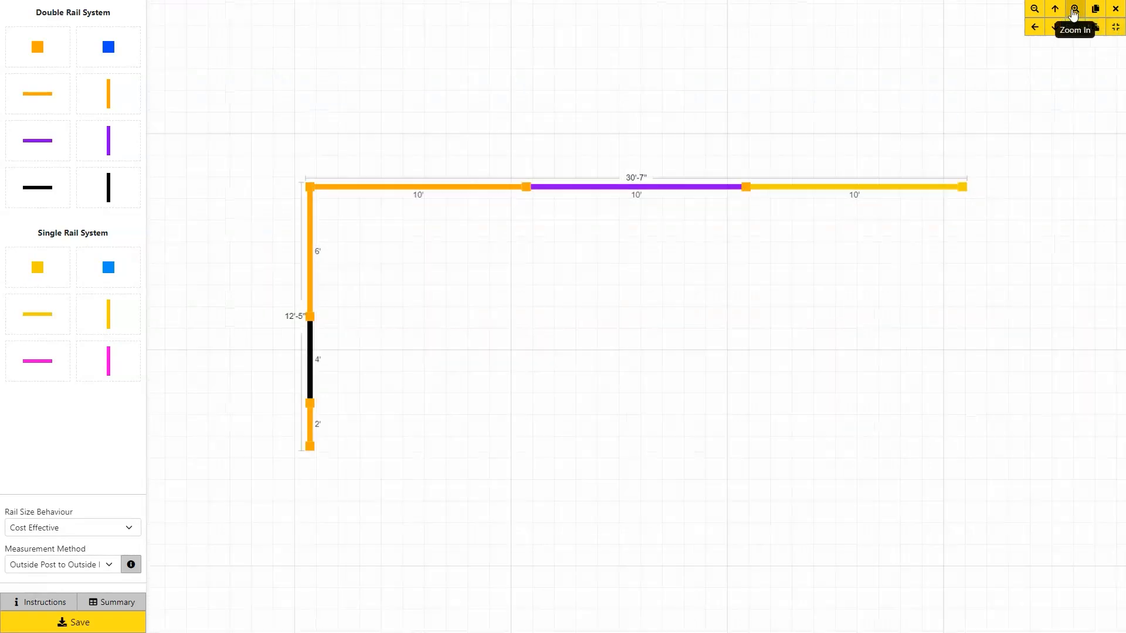
pyautogui.click(1073, 11)
pyautogui.click(1073, 11)
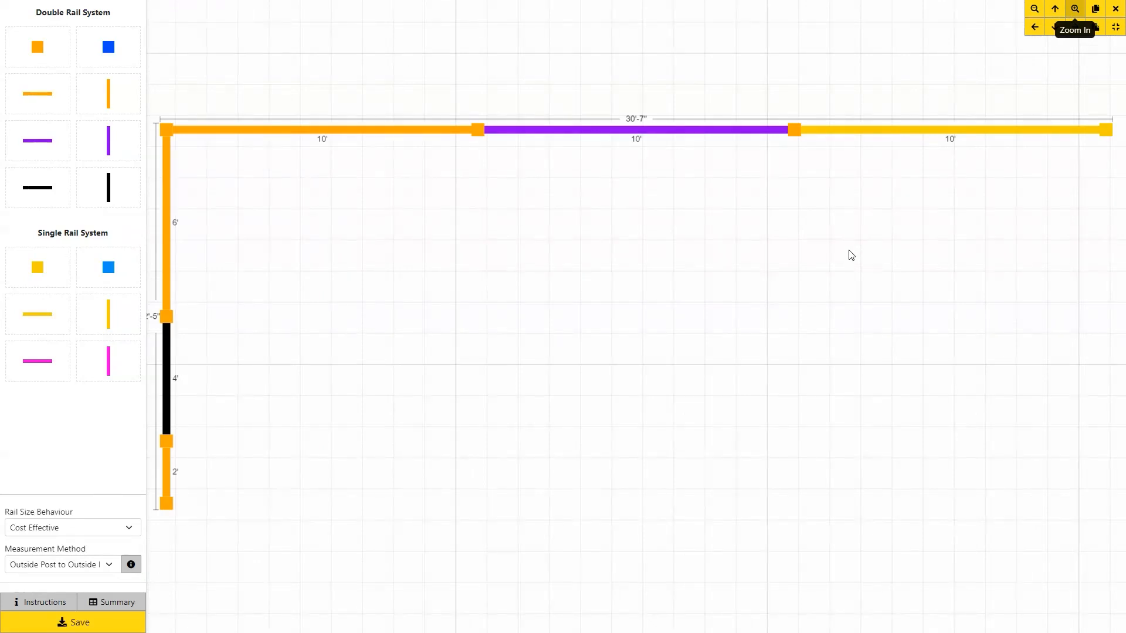
# Duplicate the purple 10' rail, drop its left post, and snap it onto the leg's junction post.
pyautogui.moveTo(792, 82); pyautogui.dragTo(477, 158)
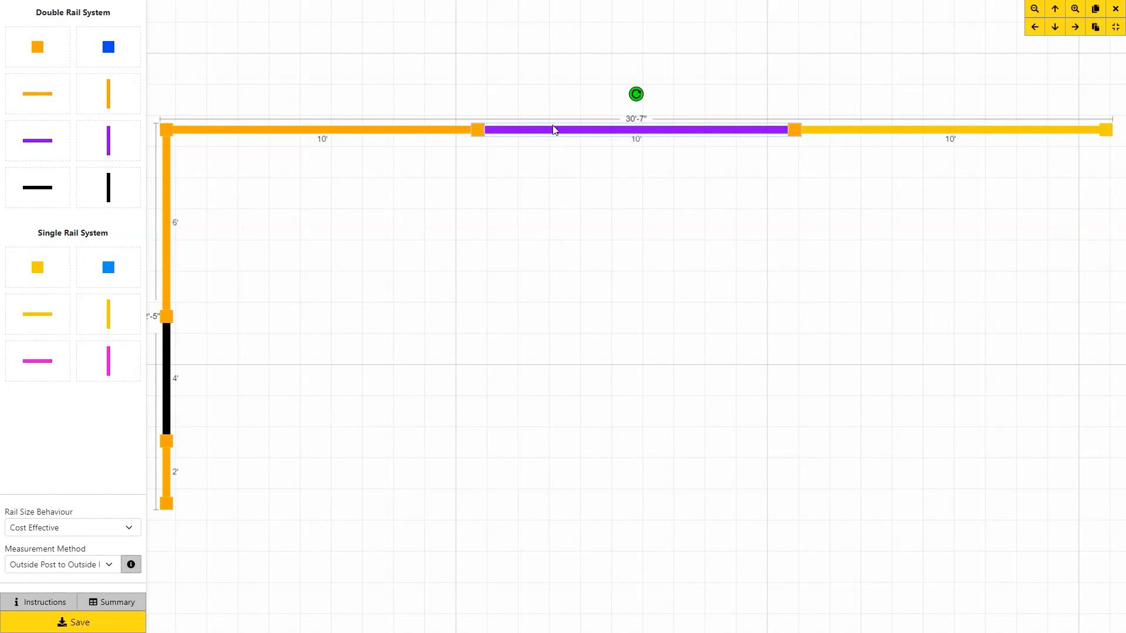
pyautogui.hotkey('ctrl', 'v')
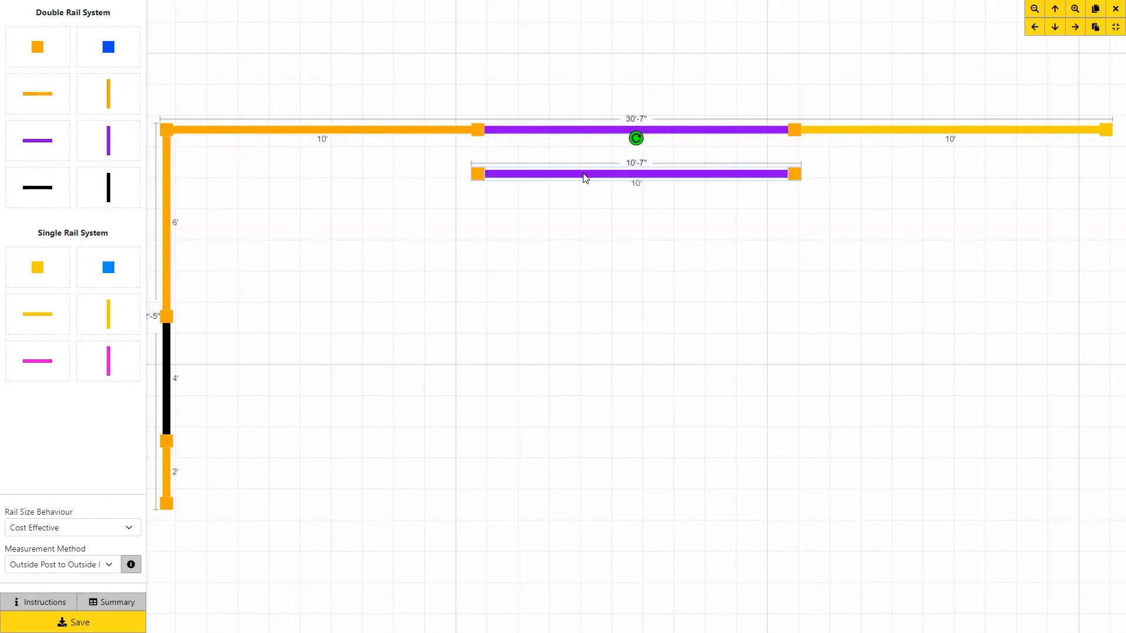
pyautogui.moveTo(584, 177); pyautogui.dragTo(371, 322)
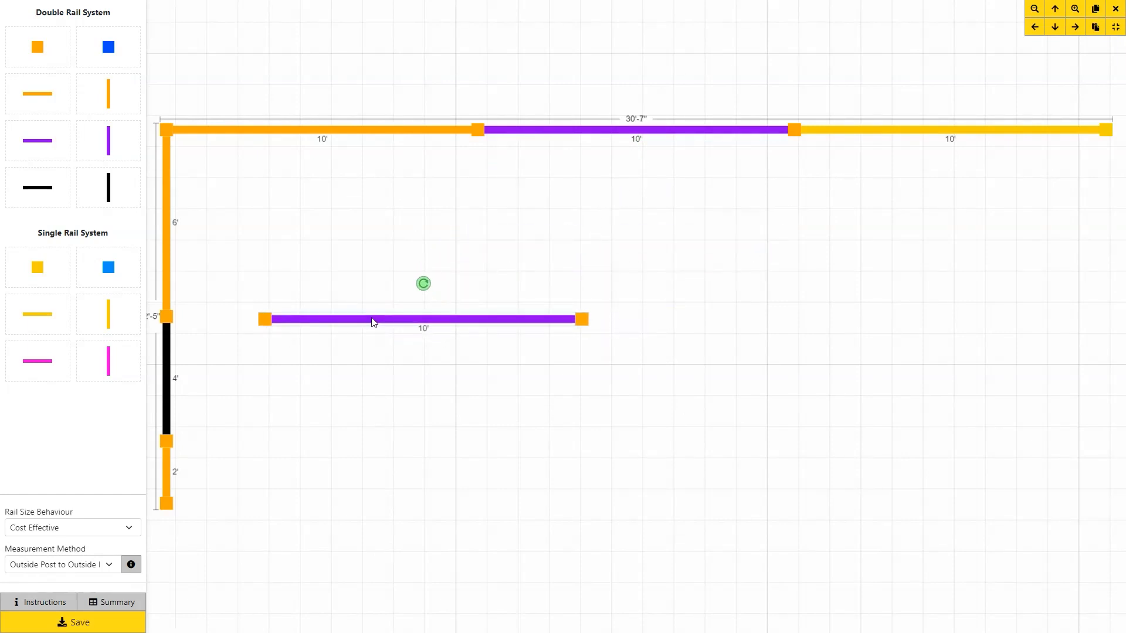
pyautogui.click(299, 275)
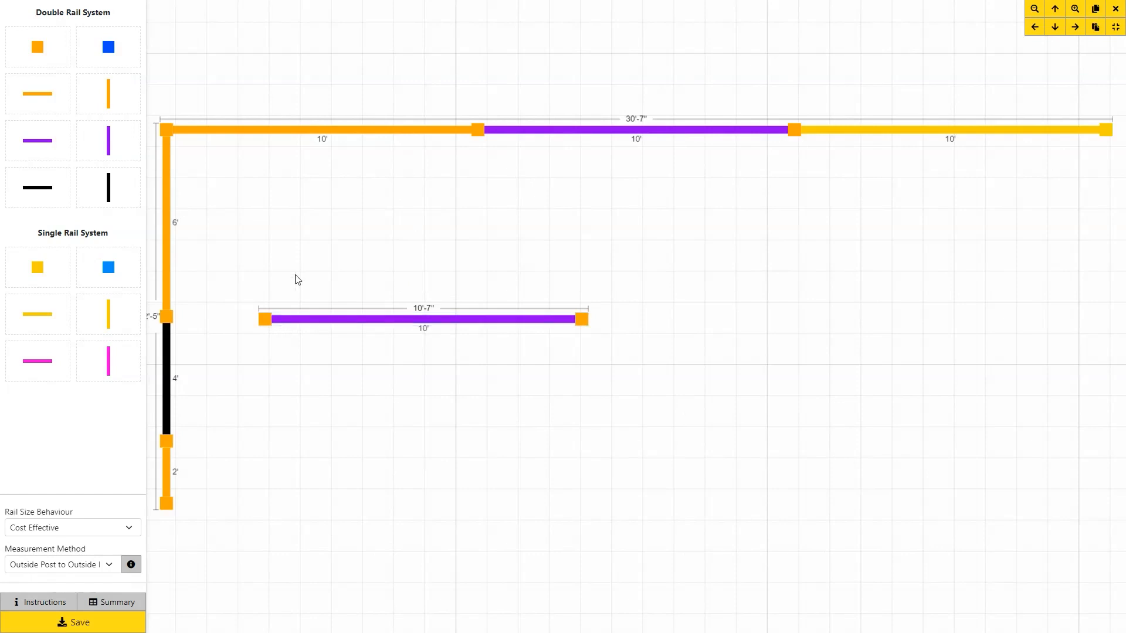
pyautogui.click(265, 321)
pyautogui.press('Delete')
pyautogui.moveTo(255, 260); pyautogui.dragTo(598, 381)
pyautogui.moveTo(538, 328); pyautogui.dragTo(432, 317)
pyautogui.click(449, 357)
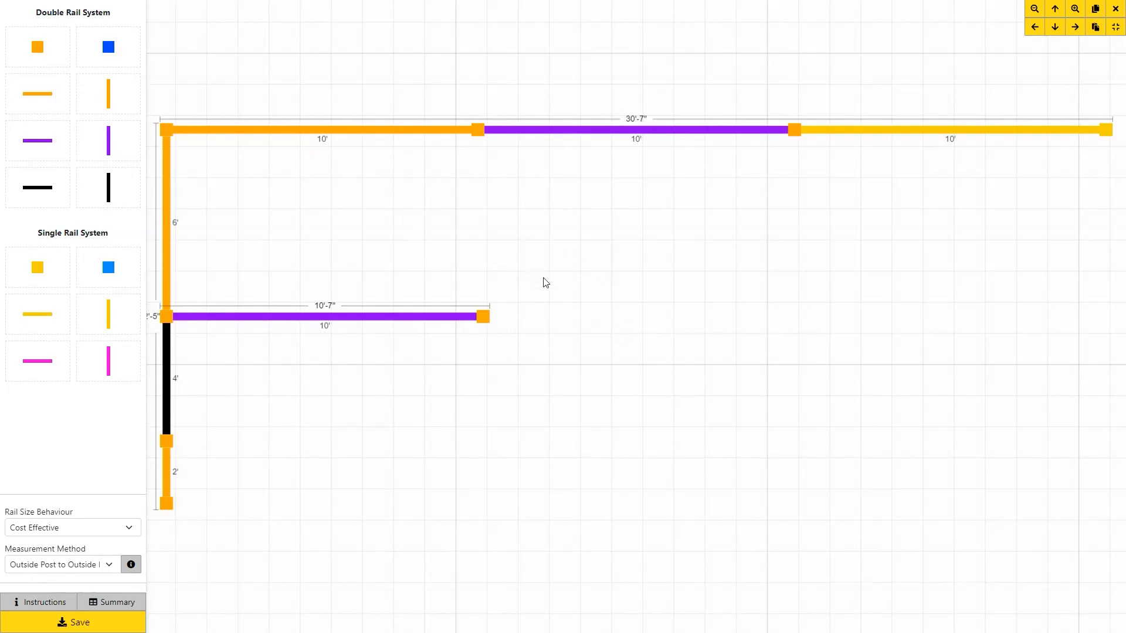
# Rotate the top run's purple rail vertical and snap it to the lower purple rail's right post.
pyautogui.moveTo(532, 332); pyautogui.dragTo(262, 354)
pyautogui.moveTo(472, 80)
pyautogui.mouseDown()
pyautogui.moveTo(488, 106)
pyautogui.moveTo(647, 153)
pyautogui.moveTo(797, 161)
pyautogui.moveTo(804, 213)
pyautogui.moveTo(868, 296)
pyautogui.mouseUp()
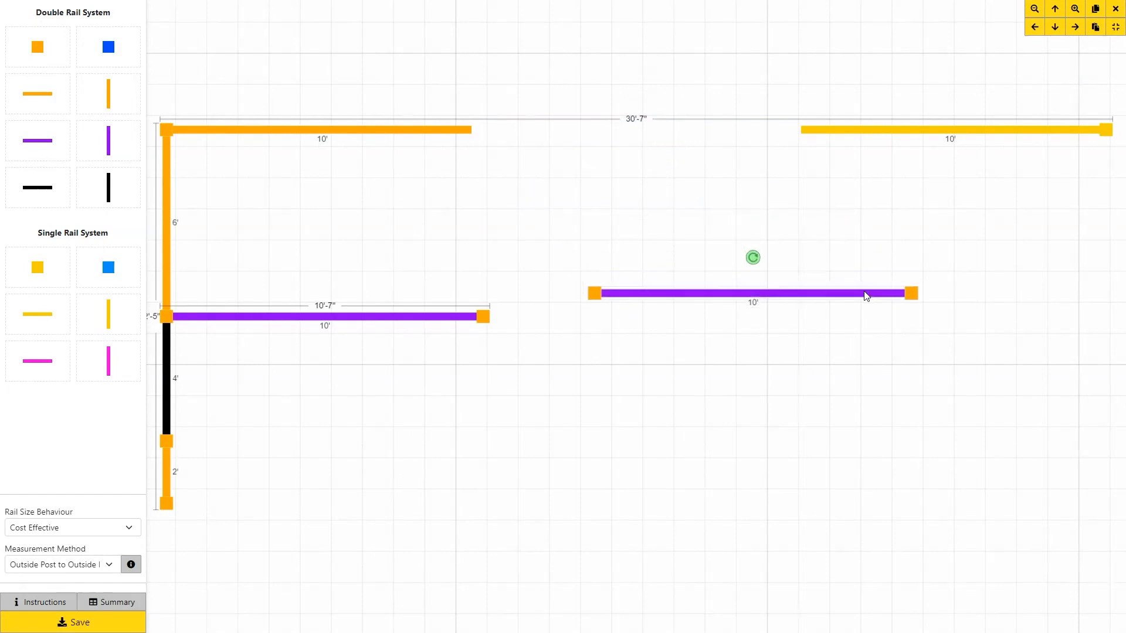
pyautogui.click(754, 258)
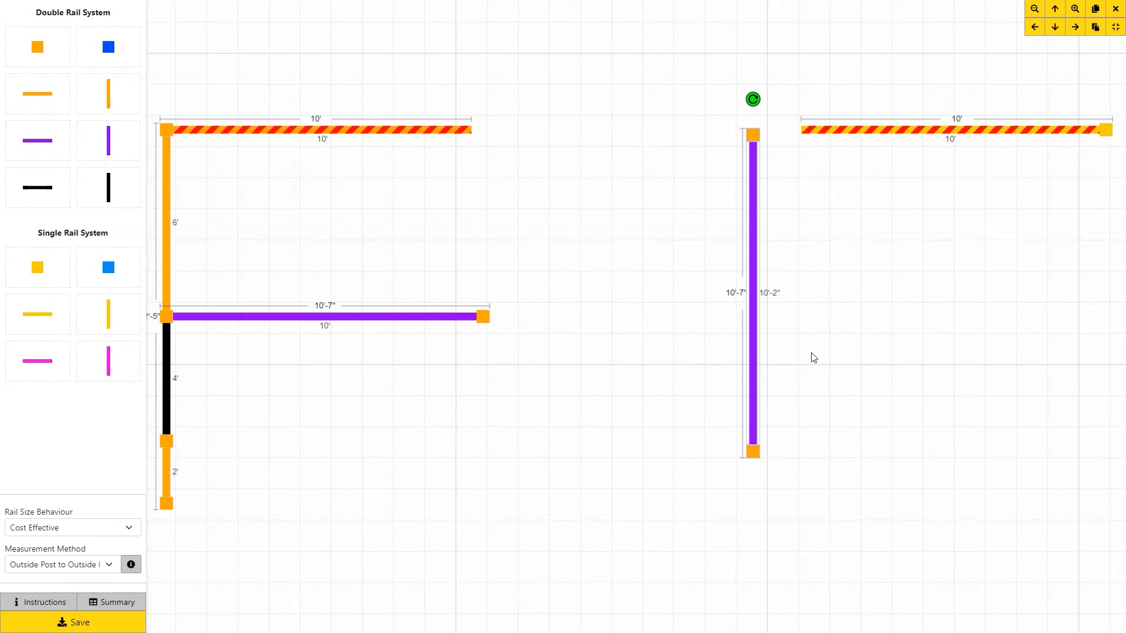
pyautogui.click(753, 99)
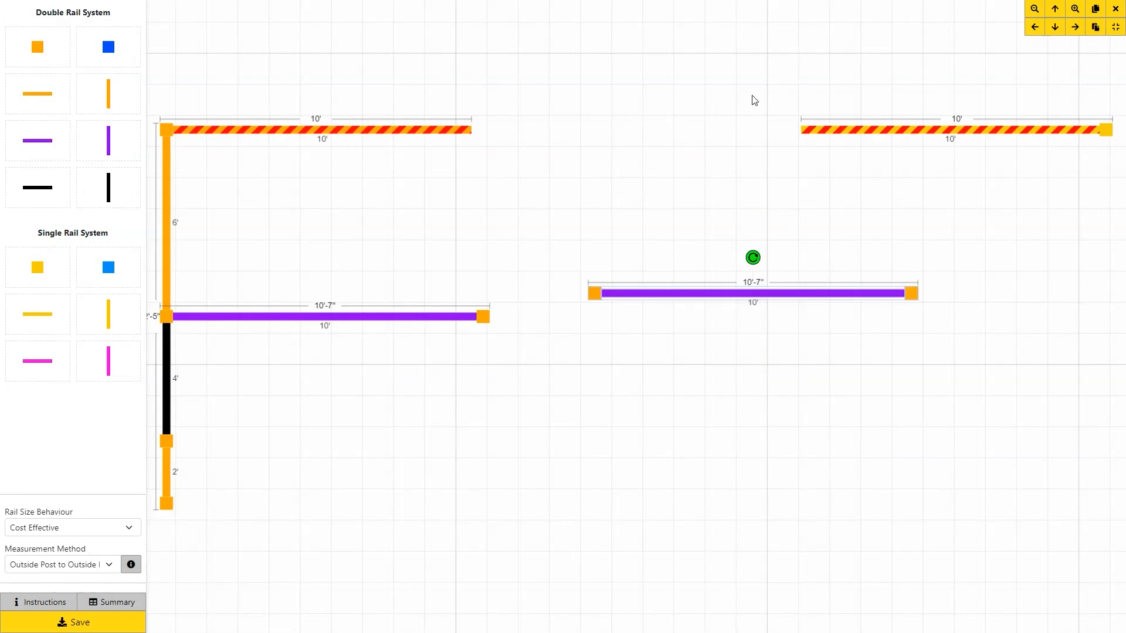
pyautogui.click(671, 296)
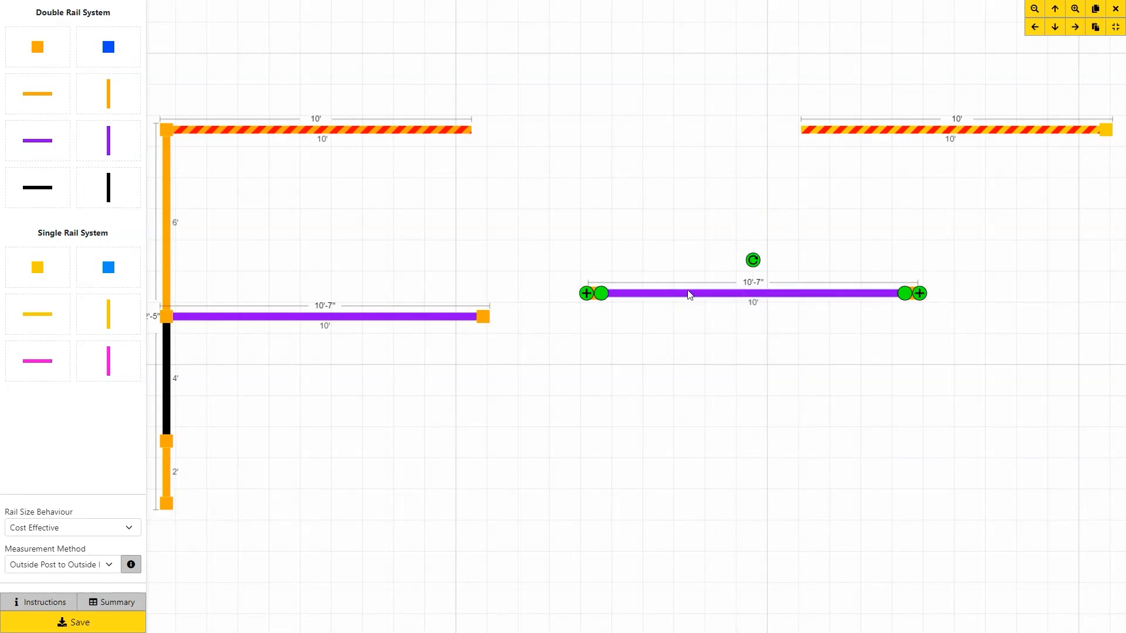
pyautogui.click(754, 260)
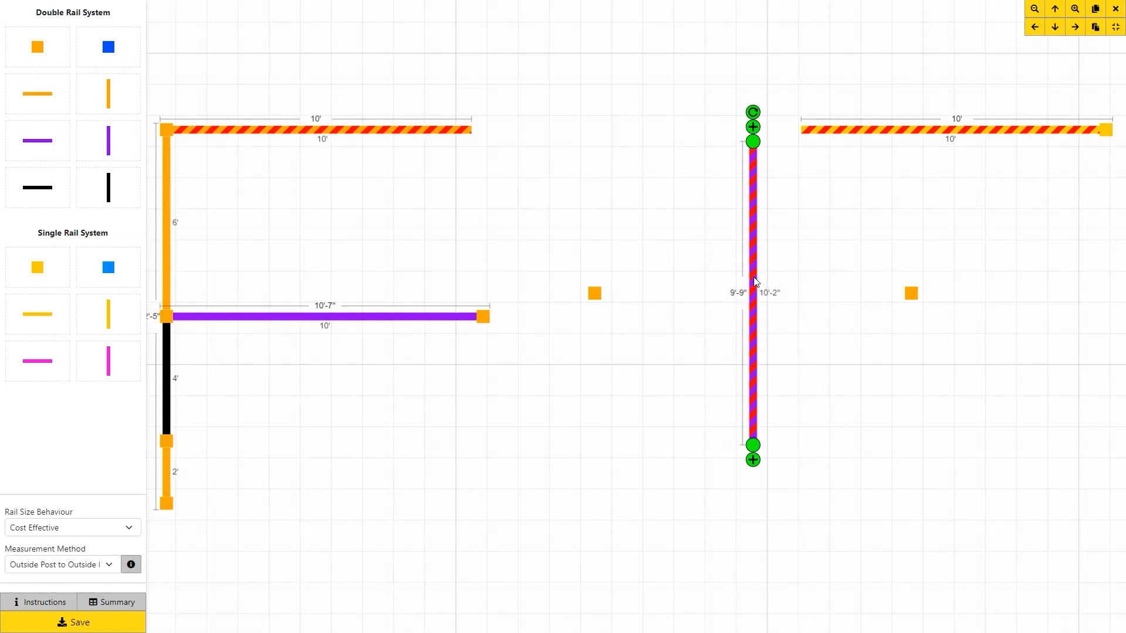
pyautogui.moveTo(756, 282); pyautogui.dragTo(493, 457)
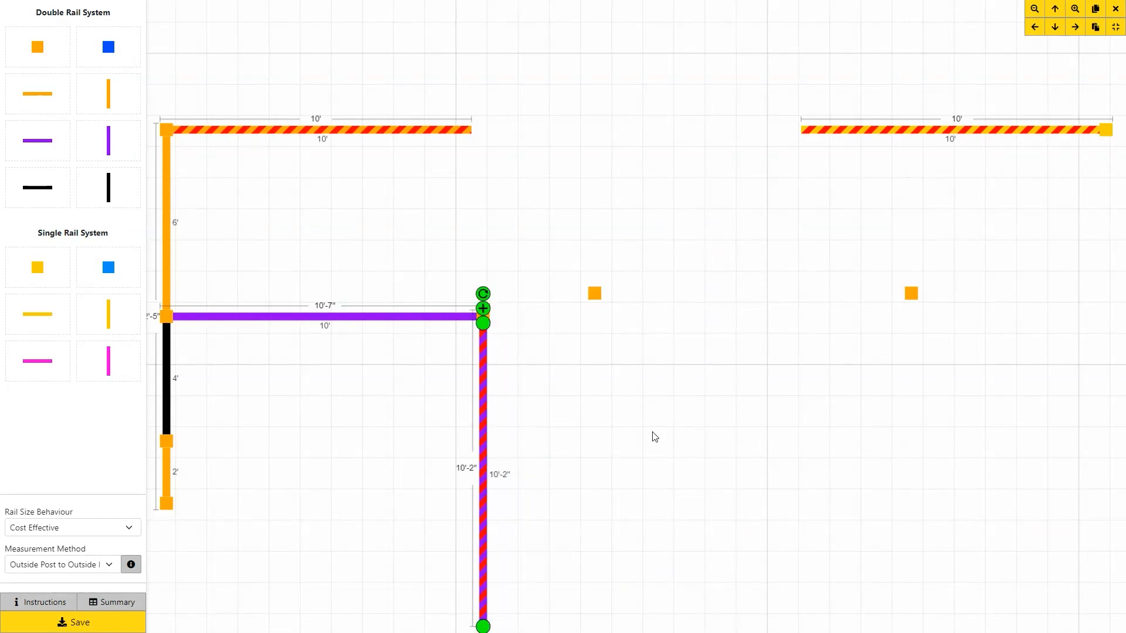
# Pan the canvas up to bring open empty space into view.
pyautogui.moveTo(686, 442)
pyautogui.mouseDown()
pyautogui.moveTo(697, 287)
pyautogui.moveTo(748, 115)
pyautogui.mouseUp()
pyautogui.moveTo(732, 326); pyautogui.dragTo(736, 133)
pyautogui.moveTo(755, 280); pyautogui.dragTo(739, 188)
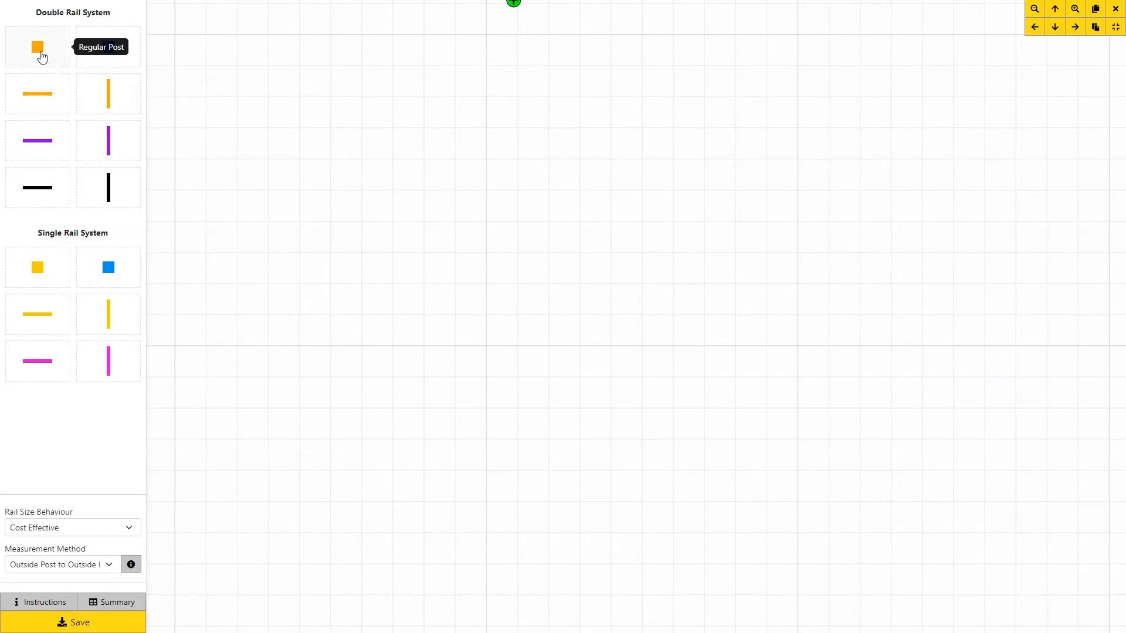
# Place a regular post in open canvas and attach a rail stretched to 4'-8".
pyautogui.moveTo(41, 56); pyautogui.dragTo(240, 199)
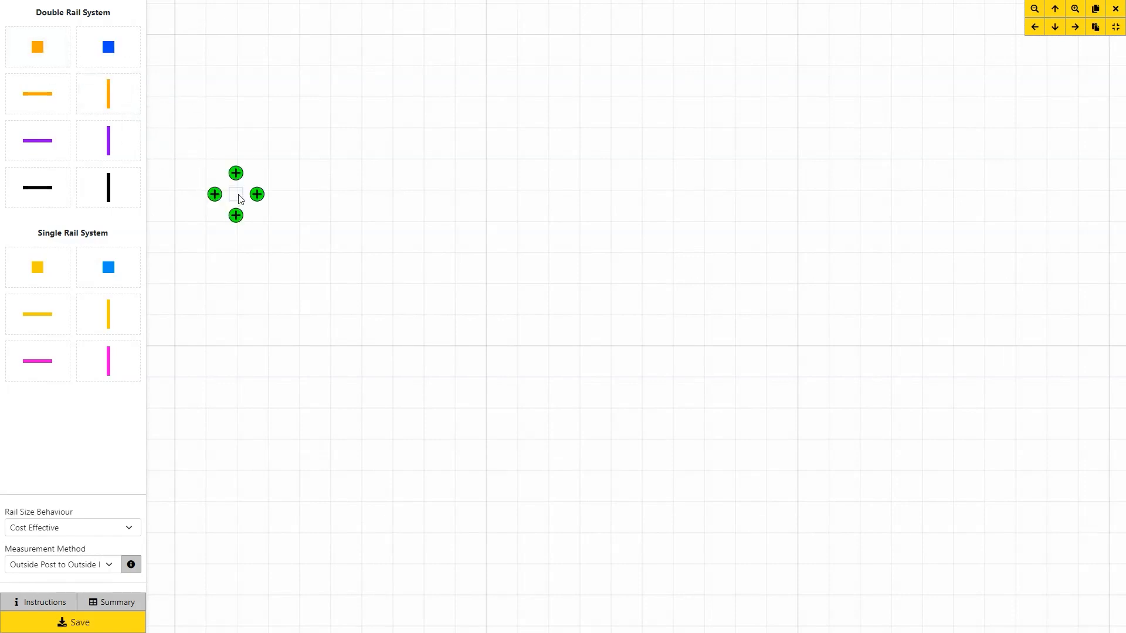
pyautogui.click(256, 194)
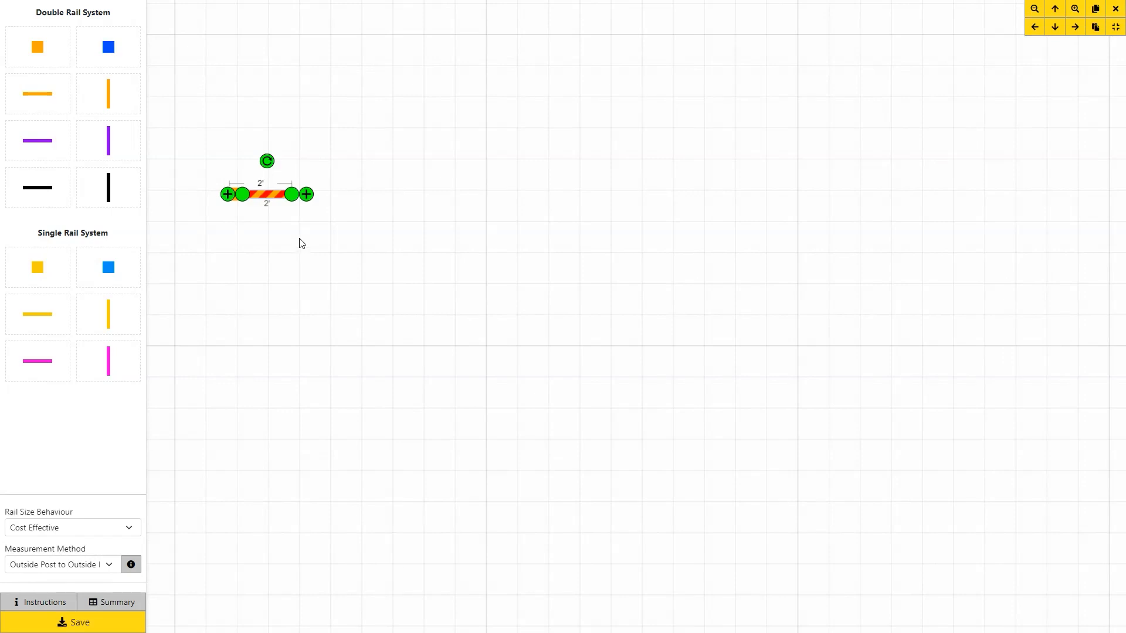
pyautogui.scroll(2, 286, 246)
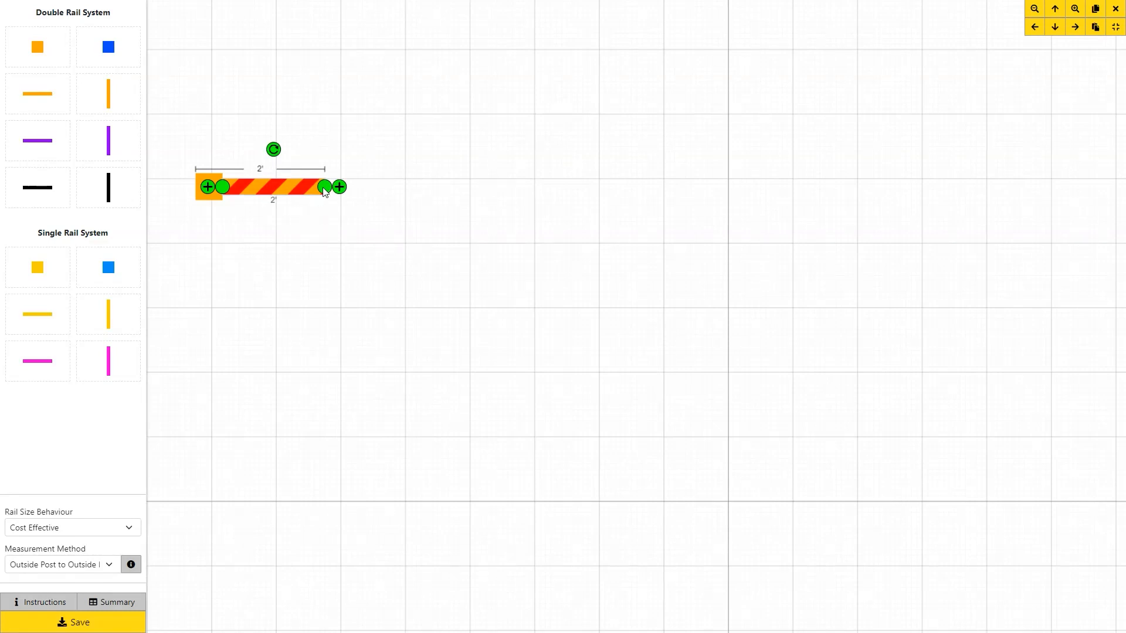
pyautogui.moveTo(324, 188); pyautogui.dragTo(436, 189)
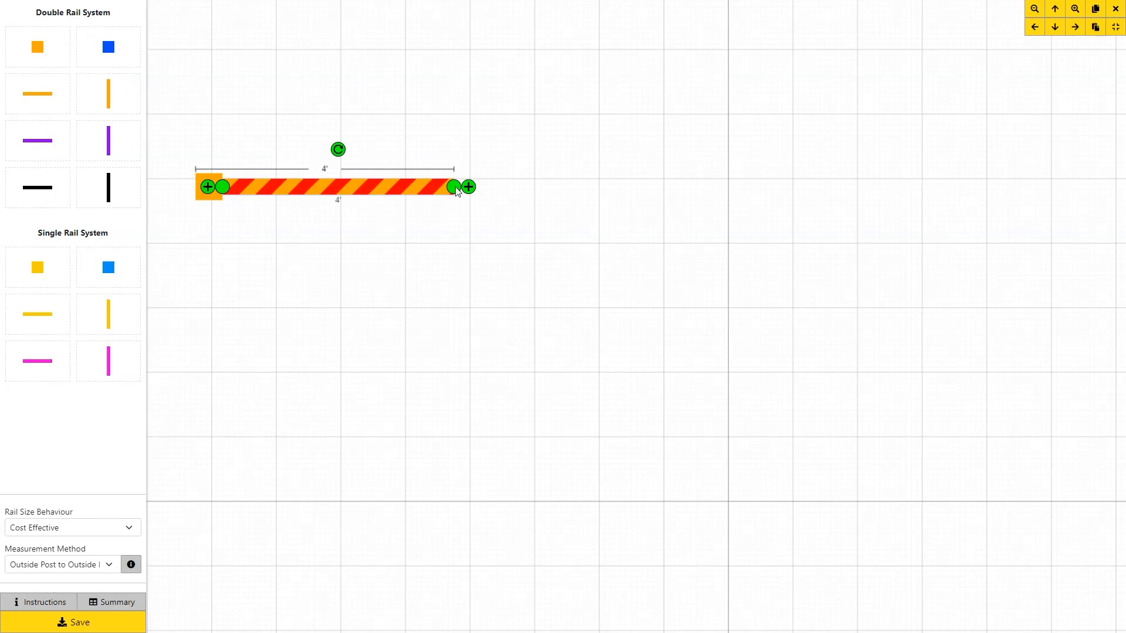
pyautogui.moveTo(456, 188); pyautogui.dragTo(502, 192)
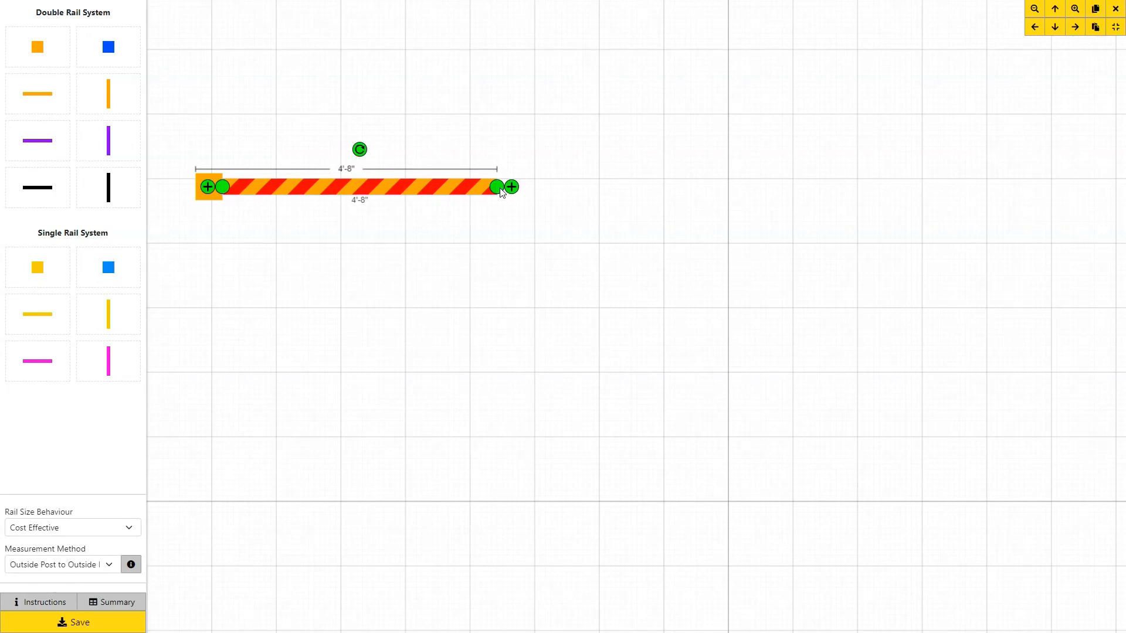
# Extend the test rail rightward to 4'-10", then clear it from the canvas.
pyautogui.doubleClick(359, 187)
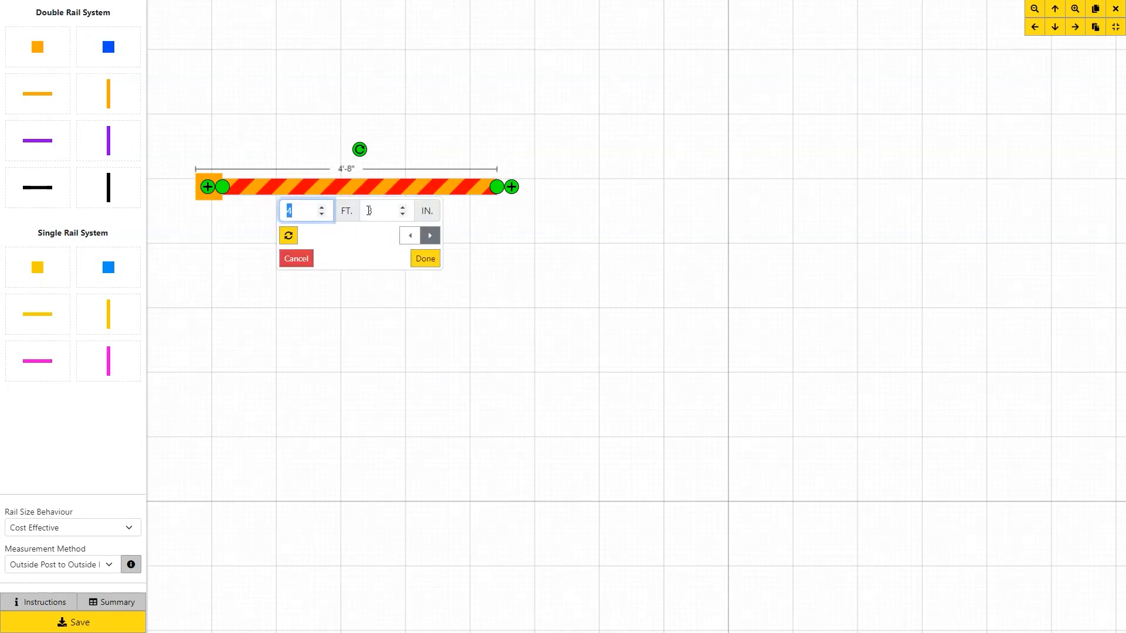
pyautogui.click(369, 211)
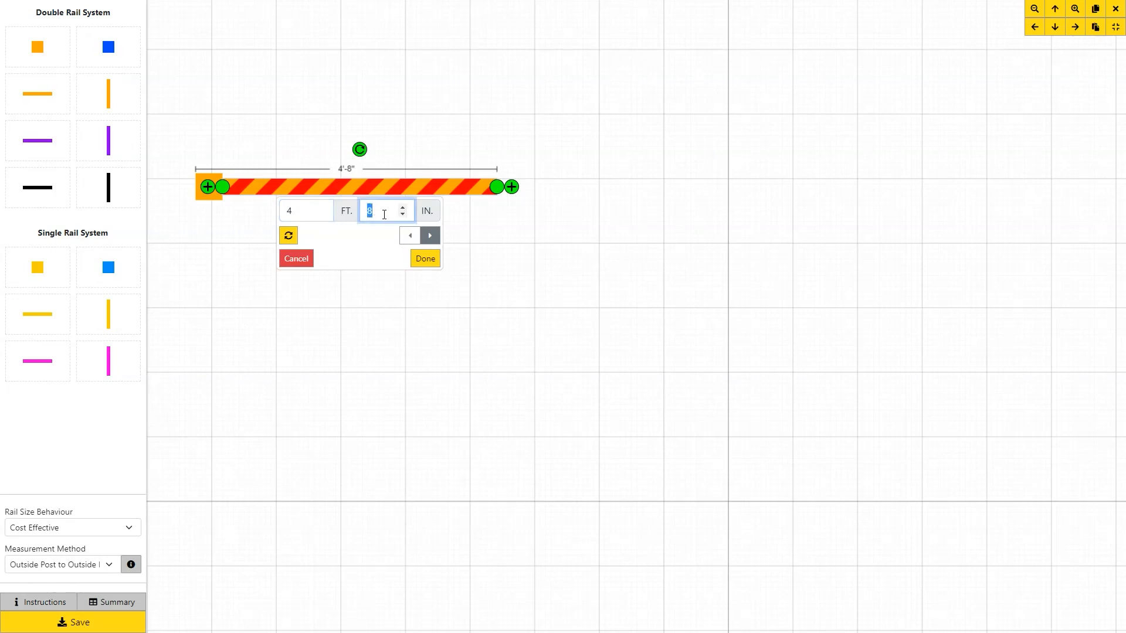
pyautogui.write('10')
pyautogui.click(432, 237)
pyautogui.click(425, 260)
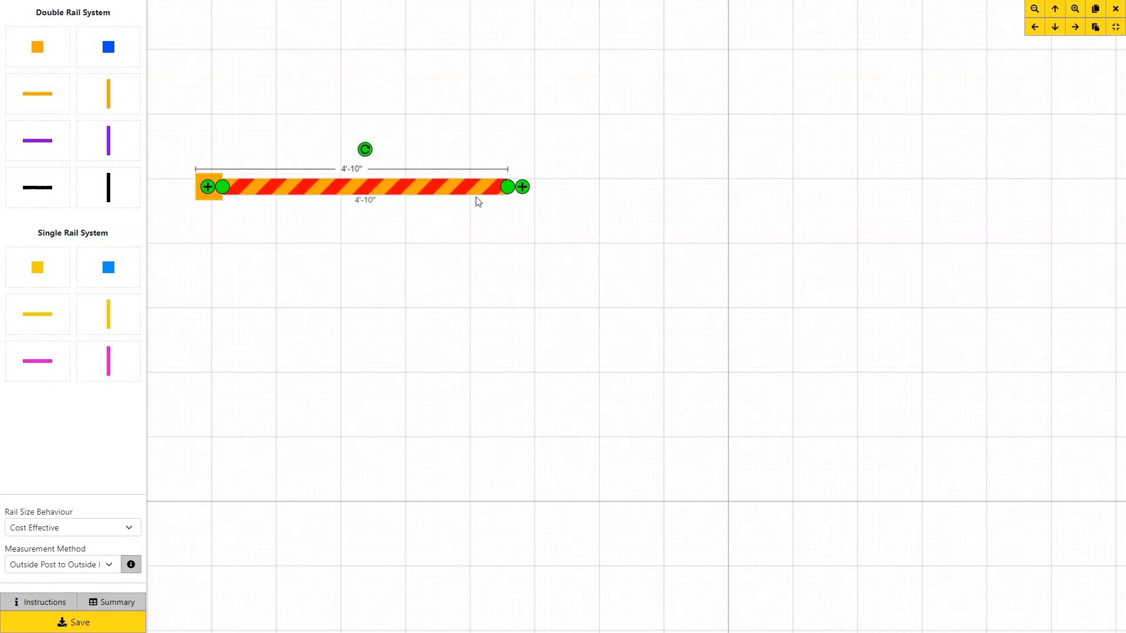
pyautogui.click(522, 187)
pyautogui.click(460, 262)
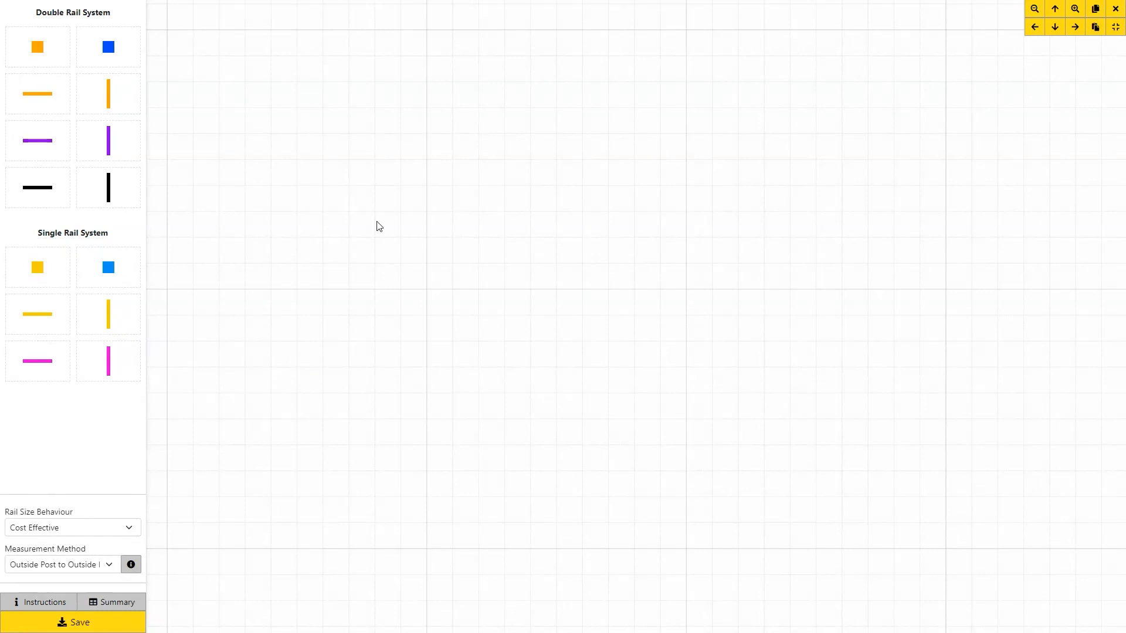
# Place an orange double-rail post, extend its rail right to 100 feet, and centre the 100'-5" run.
pyautogui.moveTo(38, 47); pyautogui.dragTo(259, 148)
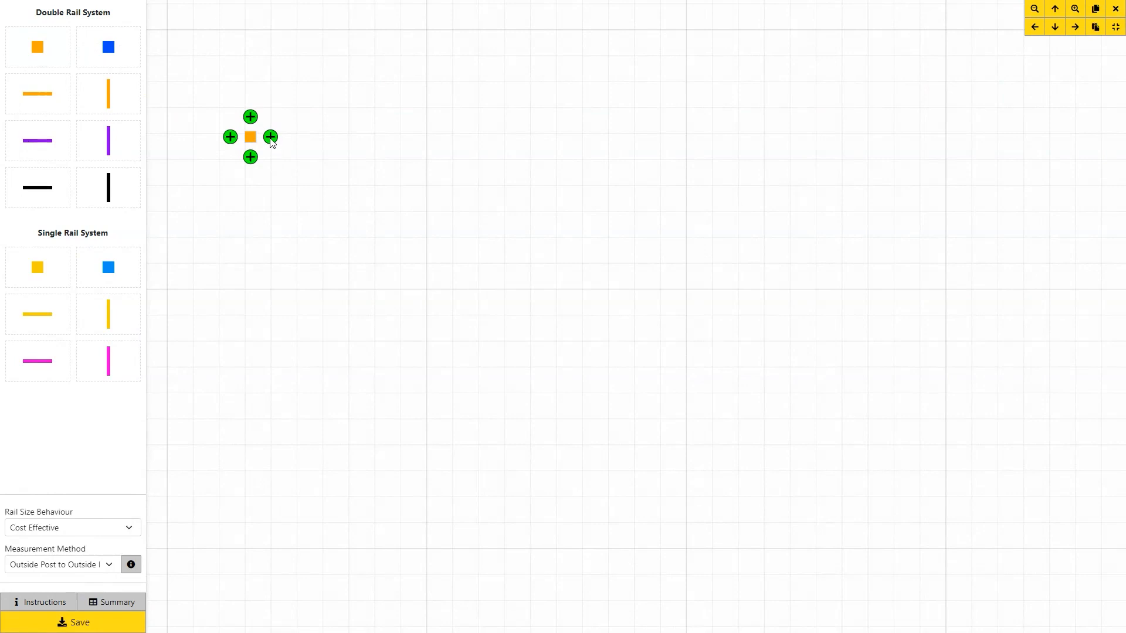
pyautogui.click(271, 140)
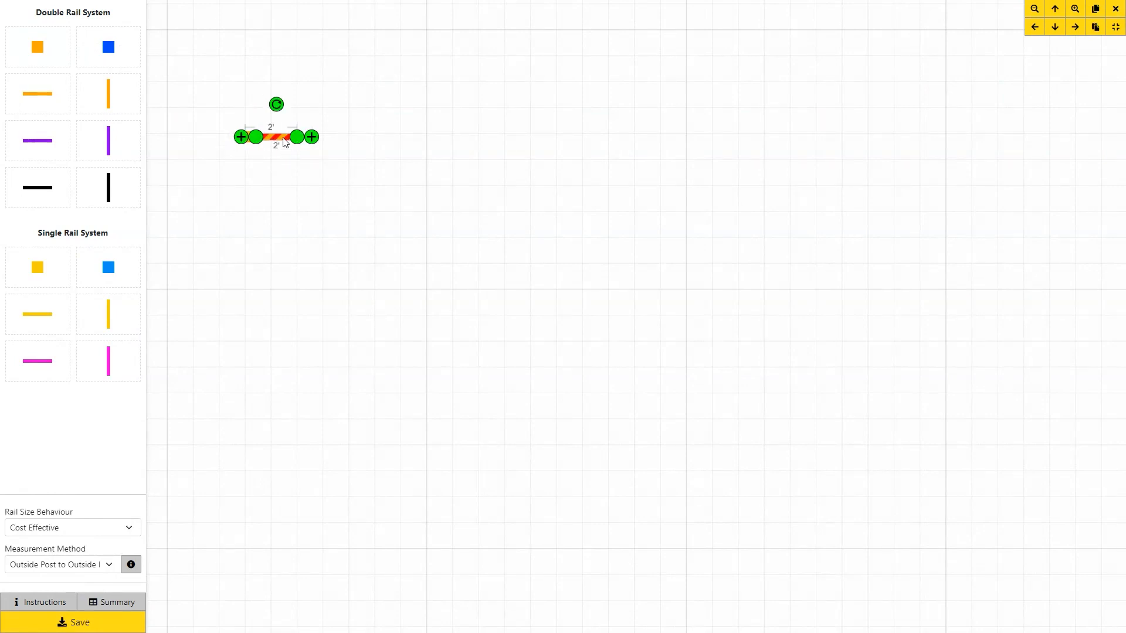
pyautogui.click(283, 140)
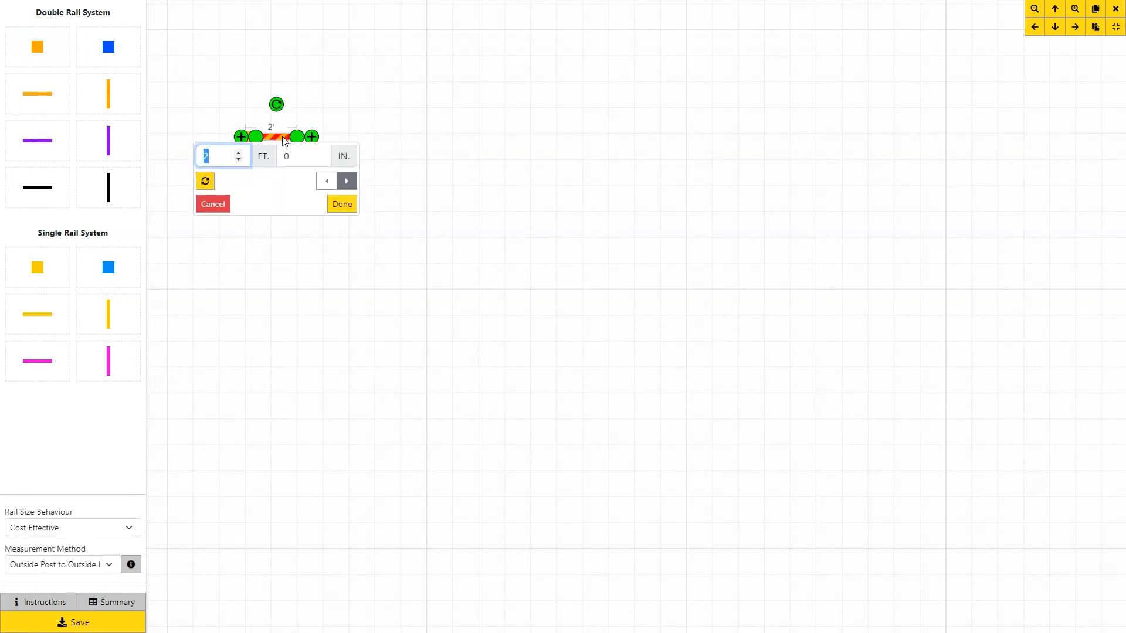
pyautogui.write('10')
pyautogui.click(346, 183)
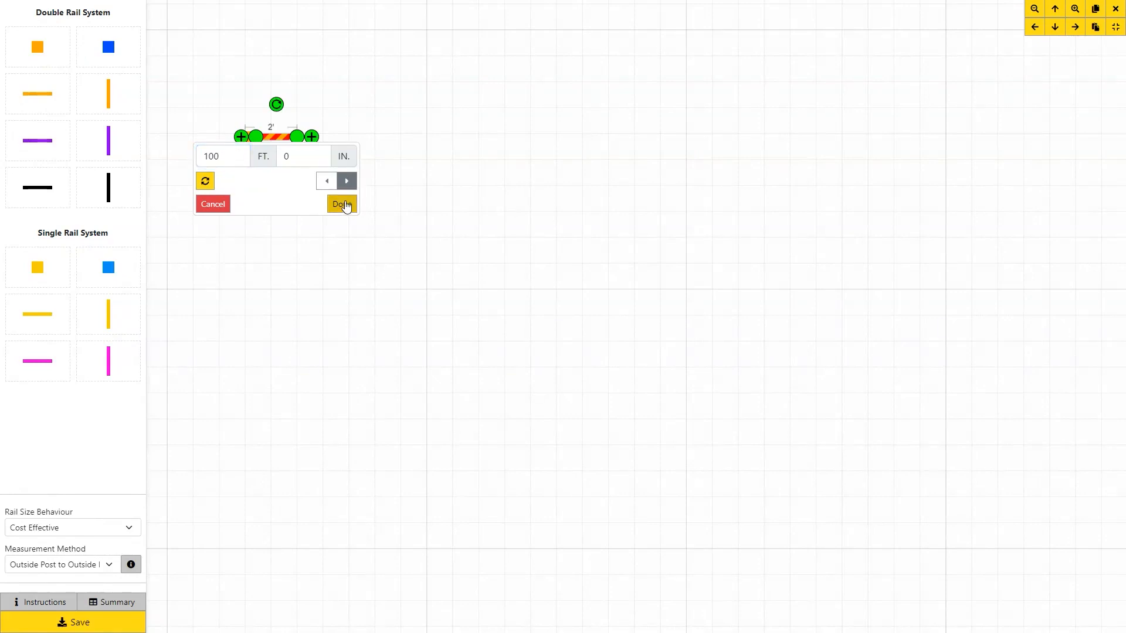
pyautogui.click(342, 204)
pyautogui.moveTo(571, 251); pyautogui.dragTo(433, 291)
pyautogui.scroll(-2, 439, 292)
pyautogui.scroll(-2, 441, 297)
pyautogui.moveTo(651, 314); pyautogui.dragTo(574, 317)
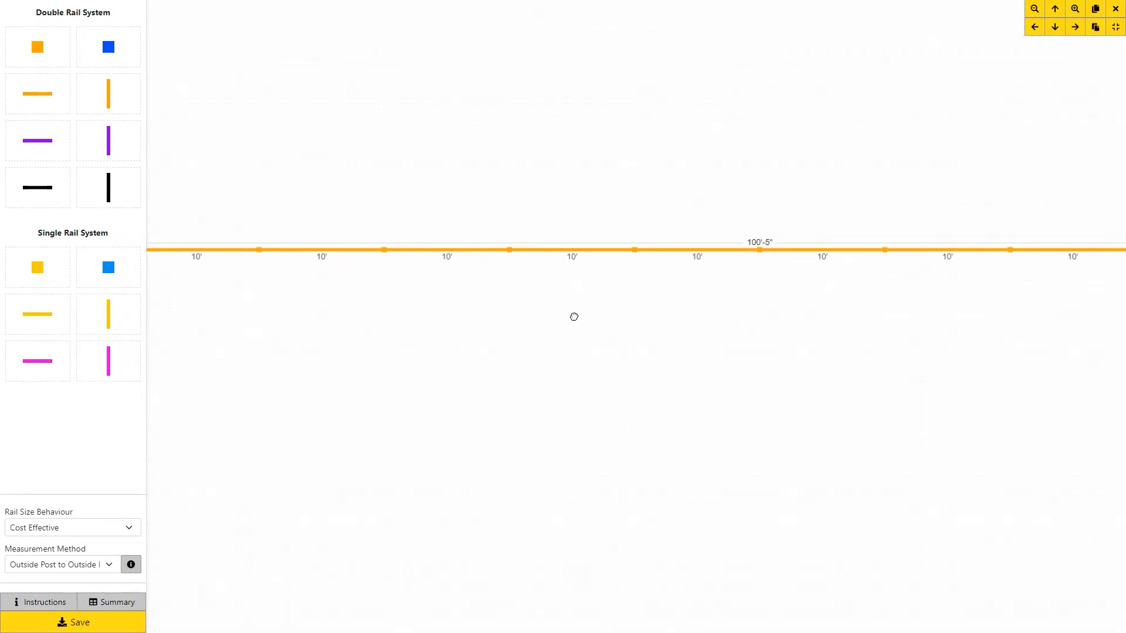
pyautogui.scroll(-2, 575, 319)
pyautogui.moveTo(686, 332); pyautogui.dragTo(603, 327)
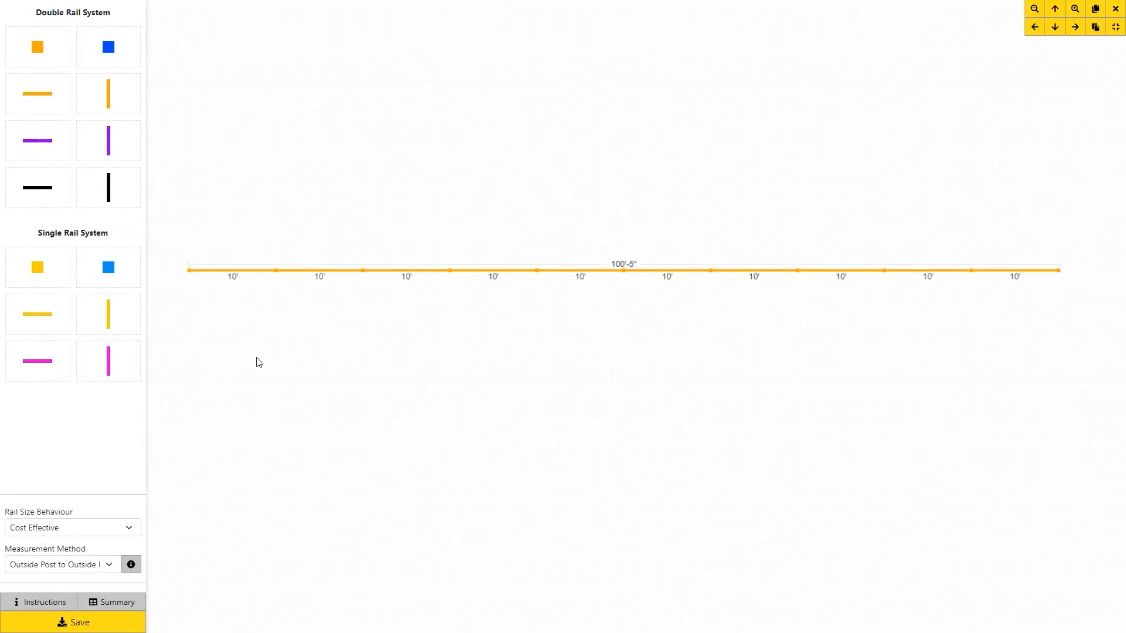
# Add a second post near the top and select the upper 100' rail's end post and last section.
pyautogui.moveTo(38, 55)
pyautogui.mouseDown()
pyautogui.moveTo(206, 152)
pyautogui.moveTo(1073, 128)
pyautogui.mouseUp()
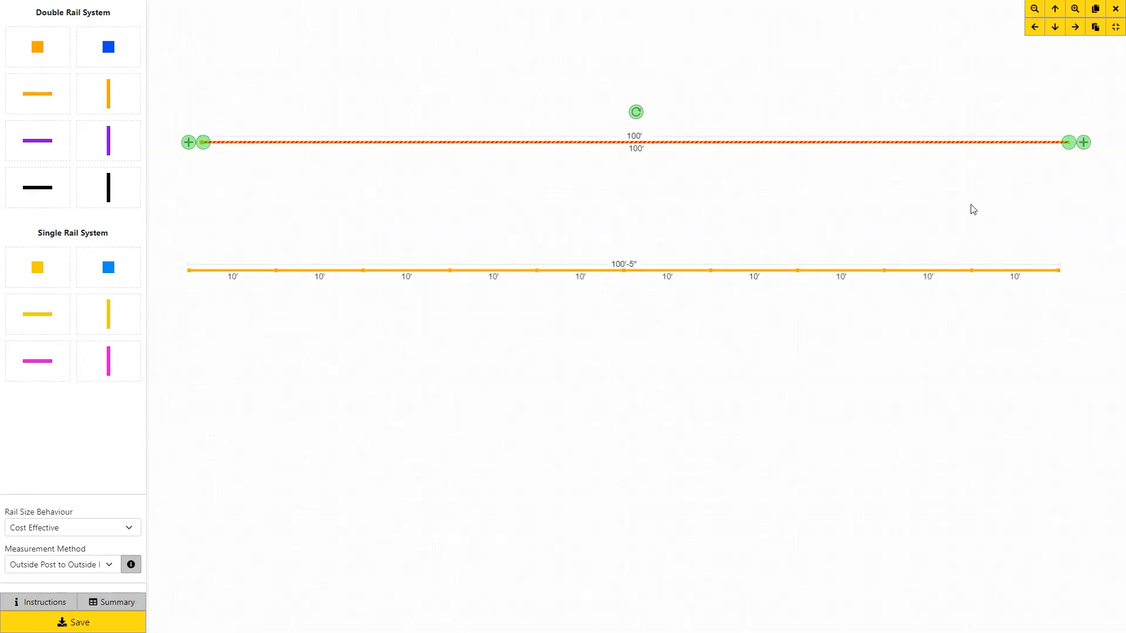
pyautogui.click(956, 205)
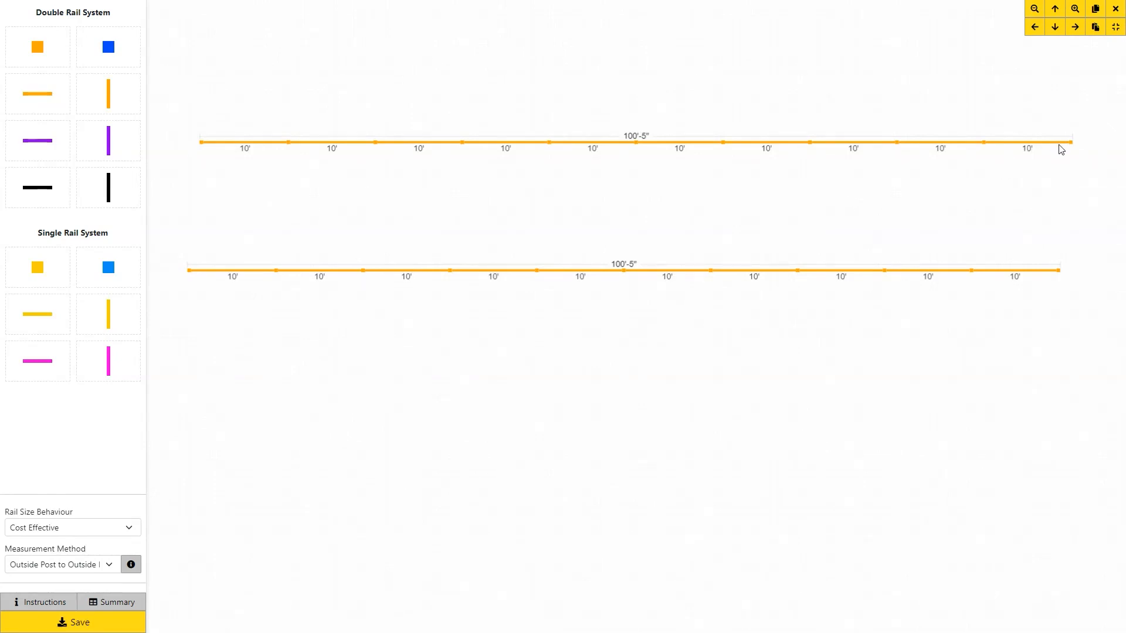
pyautogui.scroll(5, 1091, 166)
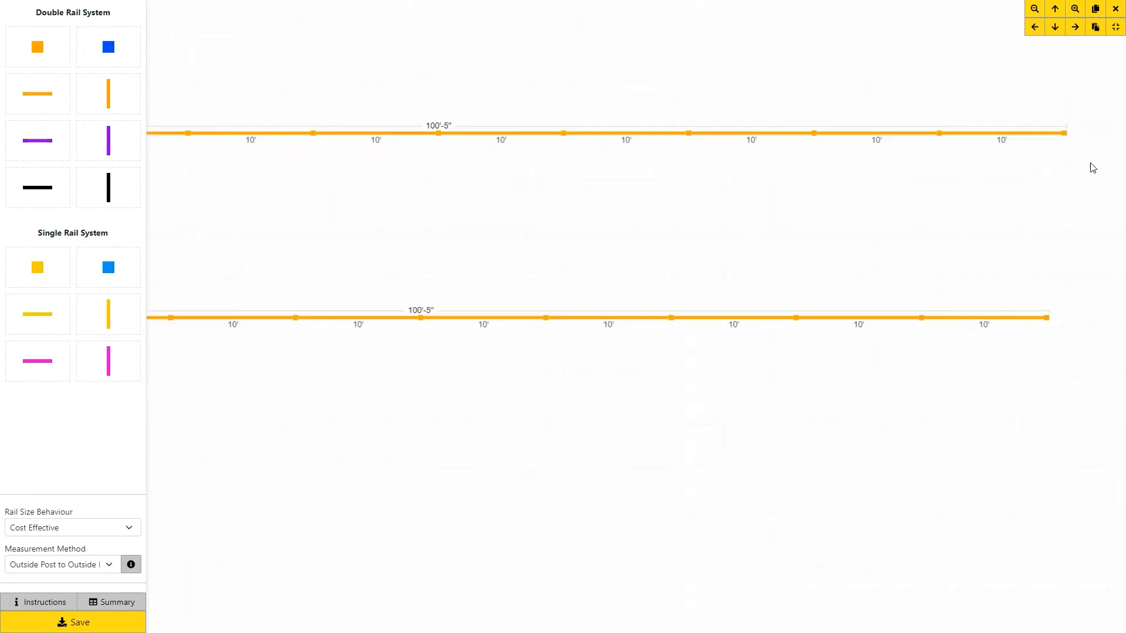
pyautogui.scroll(2, 1092, 164)
pyautogui.click(999, 61)
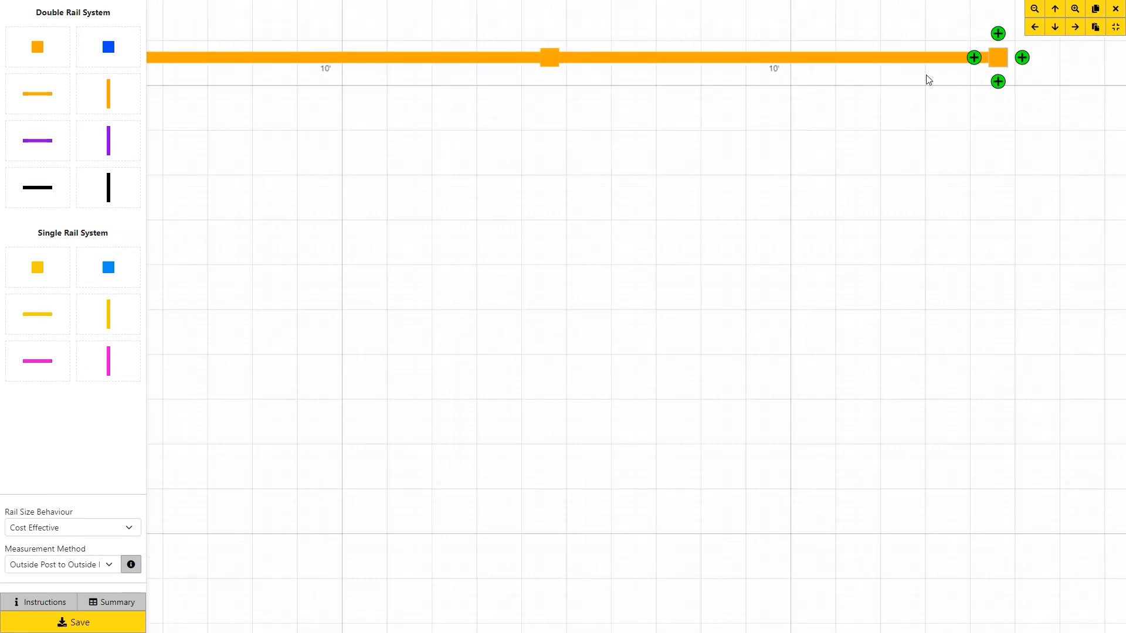
pyautogui.click(799, 59)
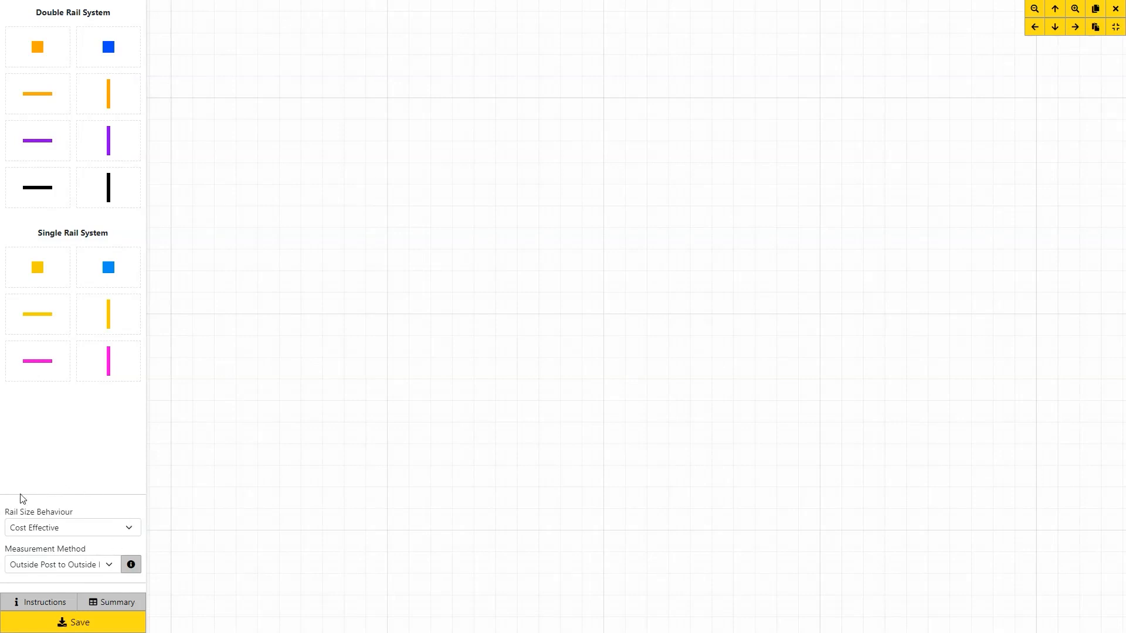
# Keep Cost Effective rail sizing, place an orange post, and extend its rail to 50 feet.
pyautogui.click(128, 530)
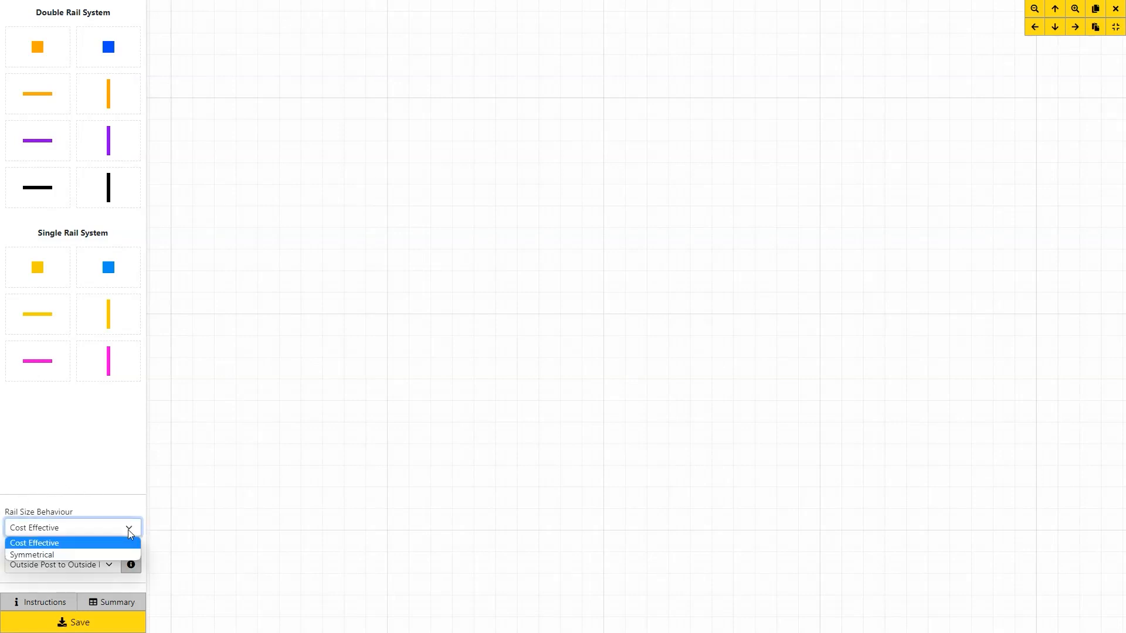
pyautogui.click(129, 531)
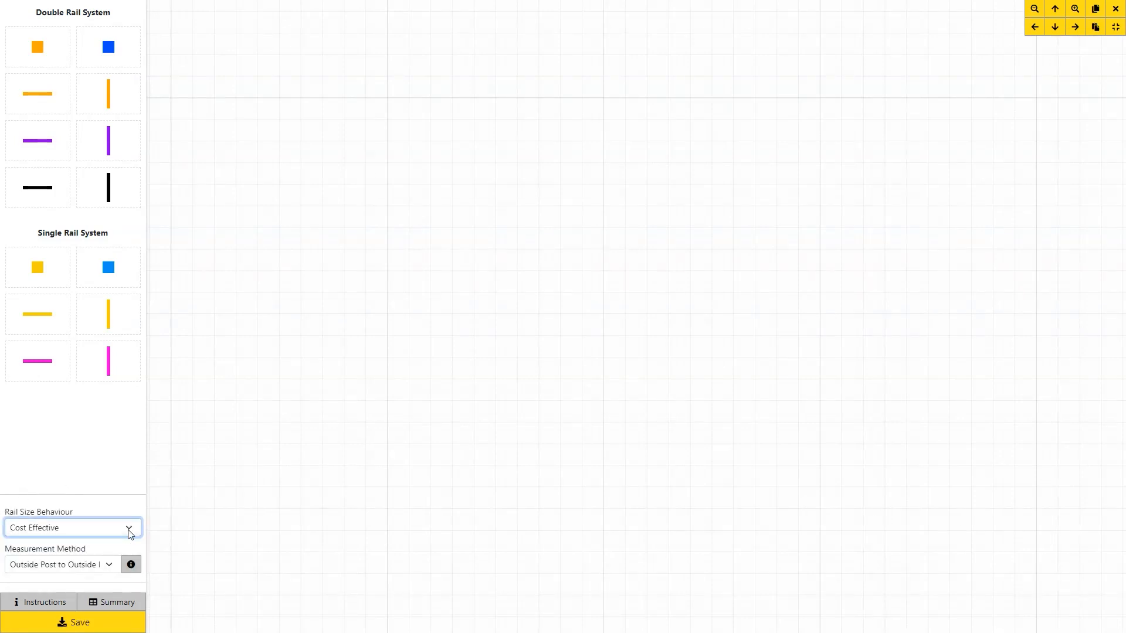
pyautogui.moveTo(48, 53); pyautogui.dragTo(252, 167)
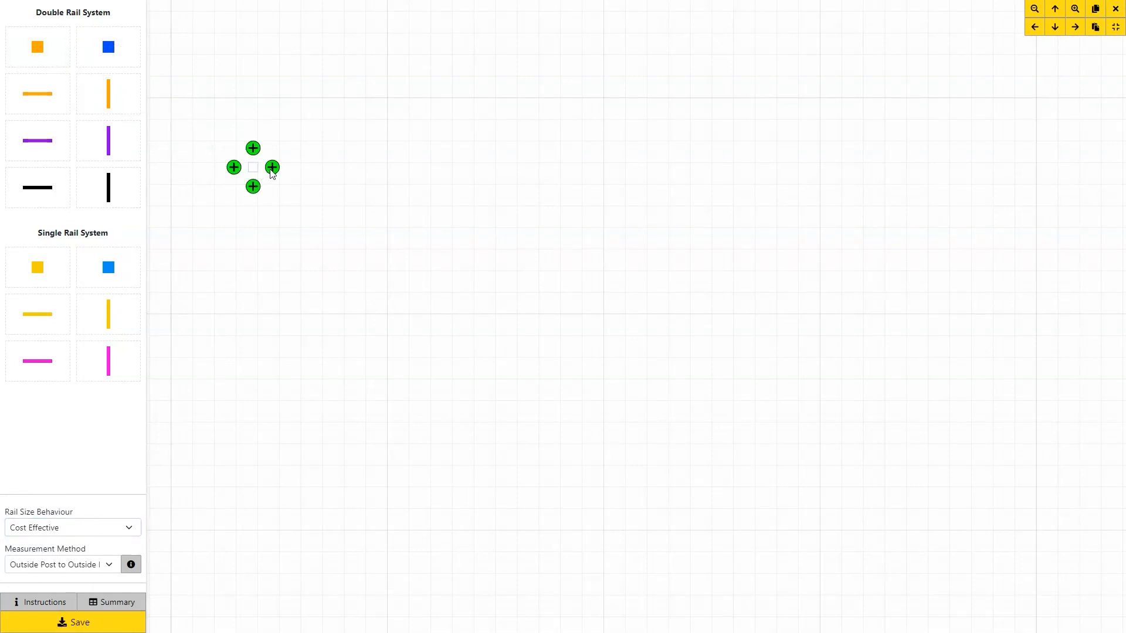
pyautogui.click(272, 168)
pyautogui.click(275, 169)
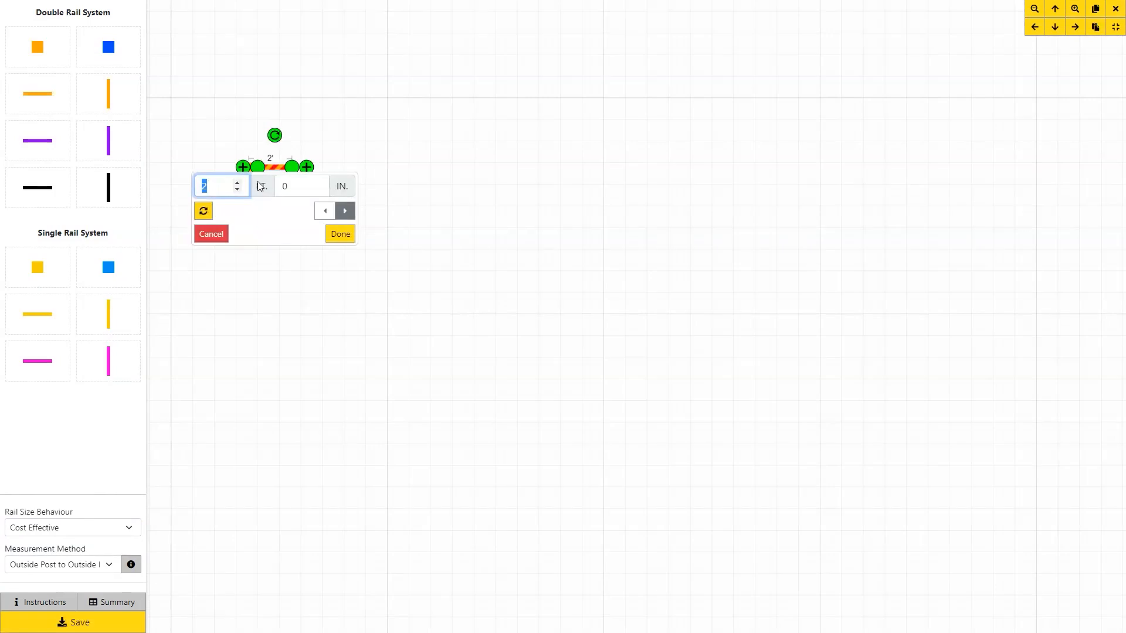
pyautogui.write('50')
pyautogui.click(341, 234)
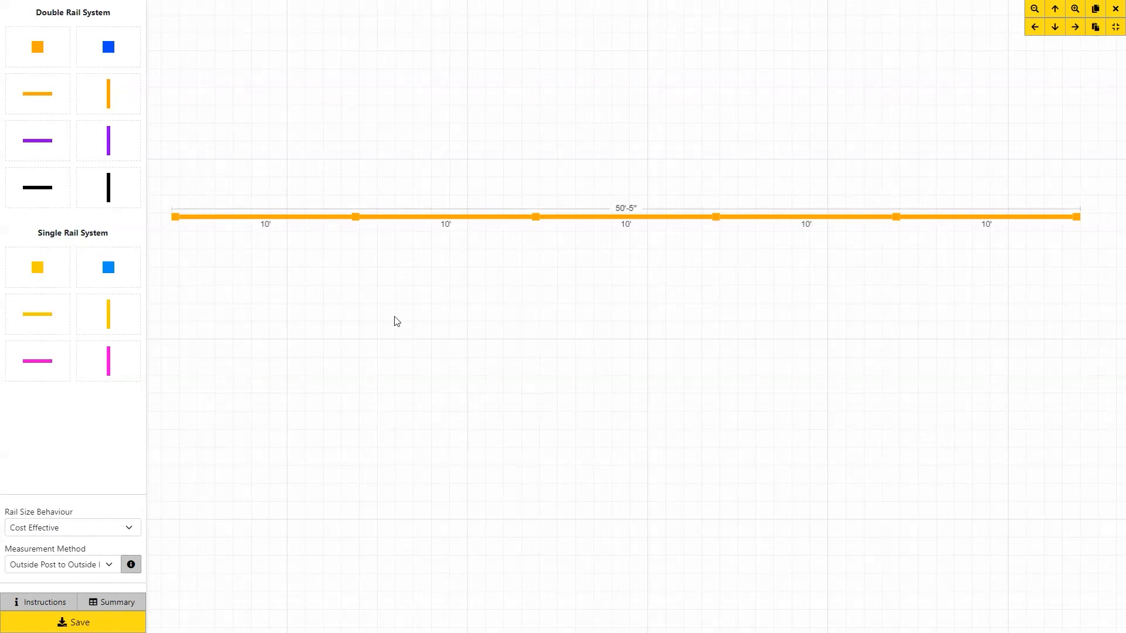
# Place a post below the 50' run and extend its rail rightward to 46 feet.
pyautogui.moveTo(38, 55); pyautogui.dragTo(175, 322)
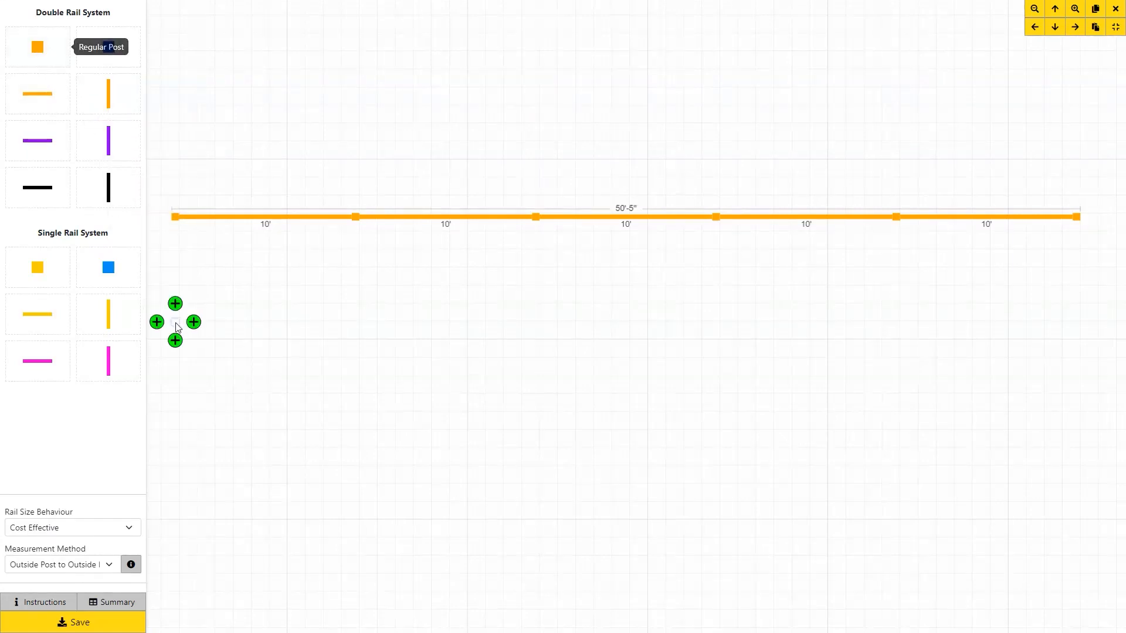
pyautogui.click(193, 322)
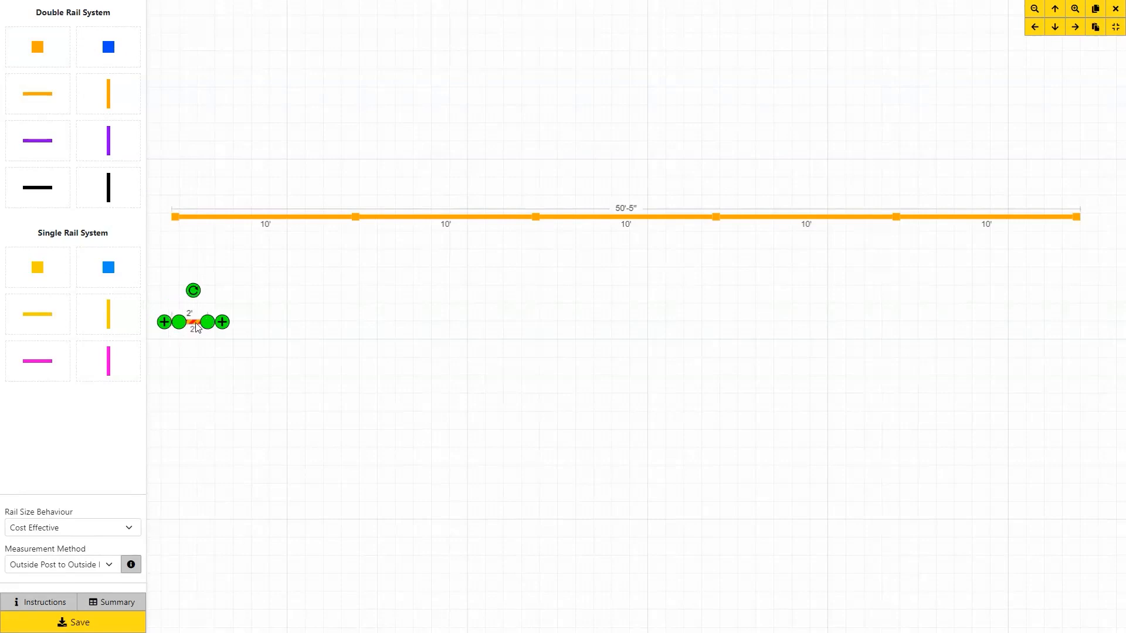
pyautogui.click(196, 327)
pyautogui.write('46')
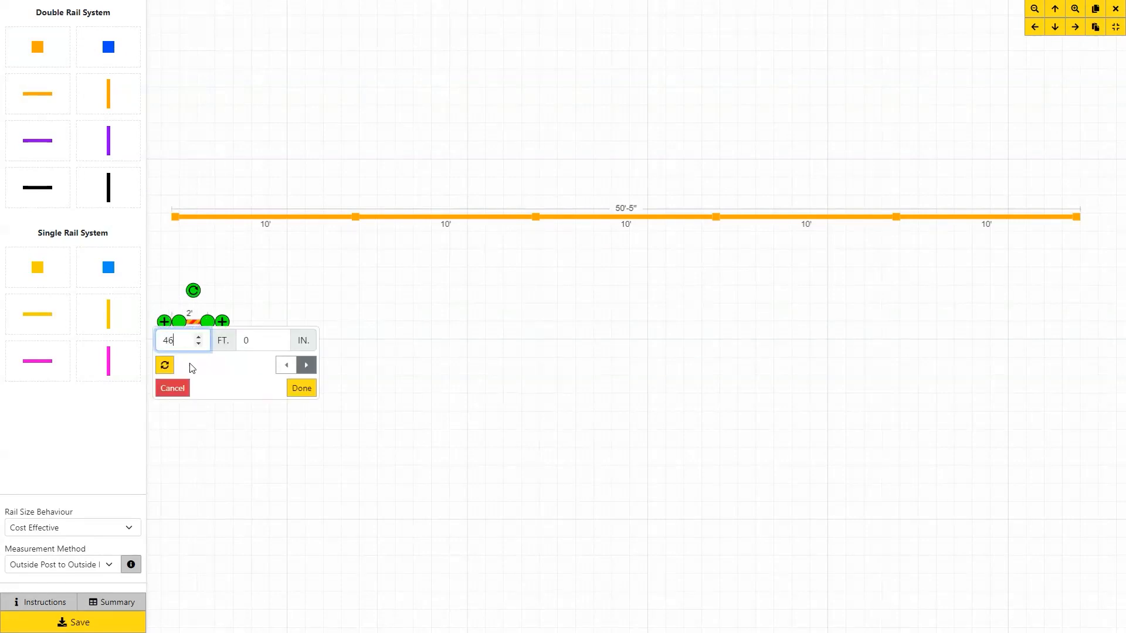
pyautogui.click(304, 367)
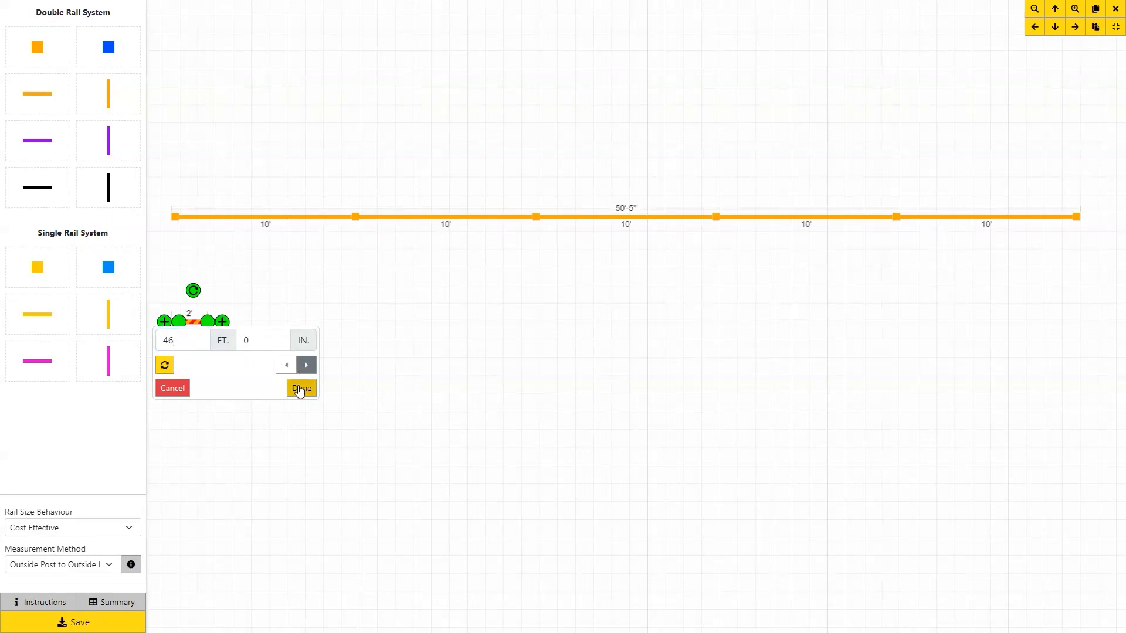
pyautogui.click(302, 388)
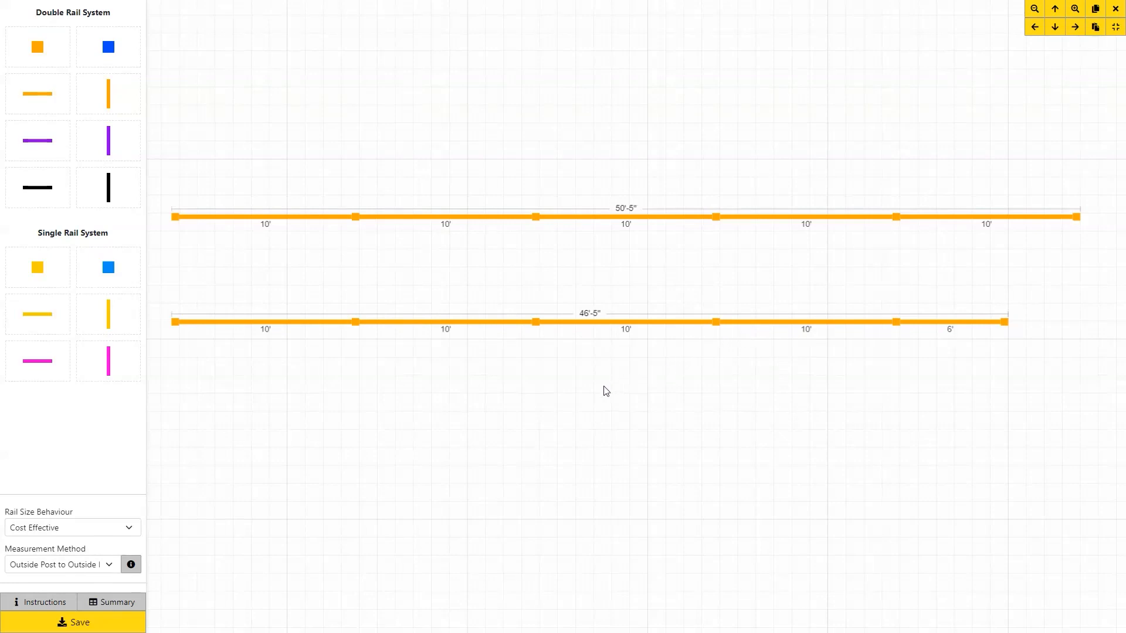
# Switch rail sizing to Symmetrical and add a third post below with a 46-foot rail.
pyautogui.click(131, 531)
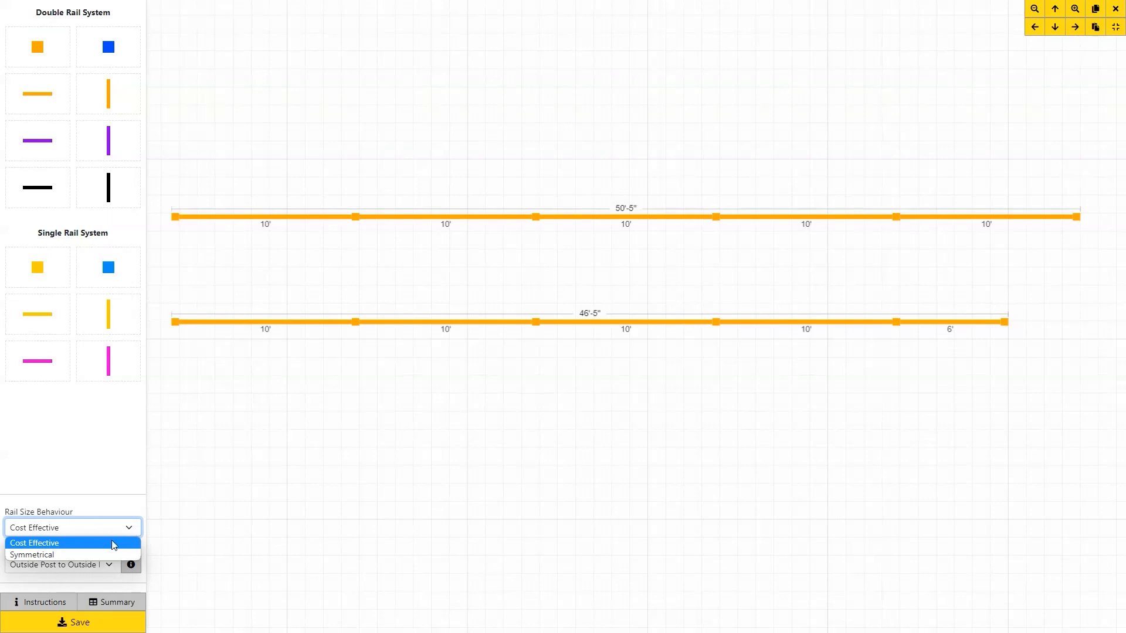
pyautogui.click(97, 555)
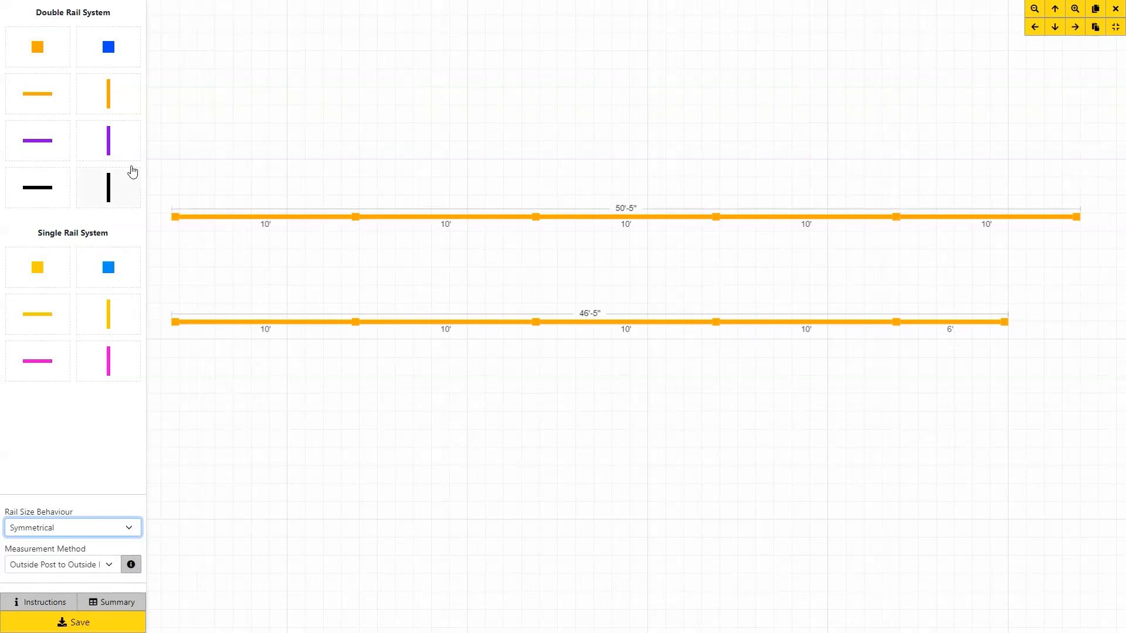
pyautogui.moveTo(42, 58); pyautogui.dragTo(201, 436)
pyautogui.click(202, 435)
pyautogui.write('46')
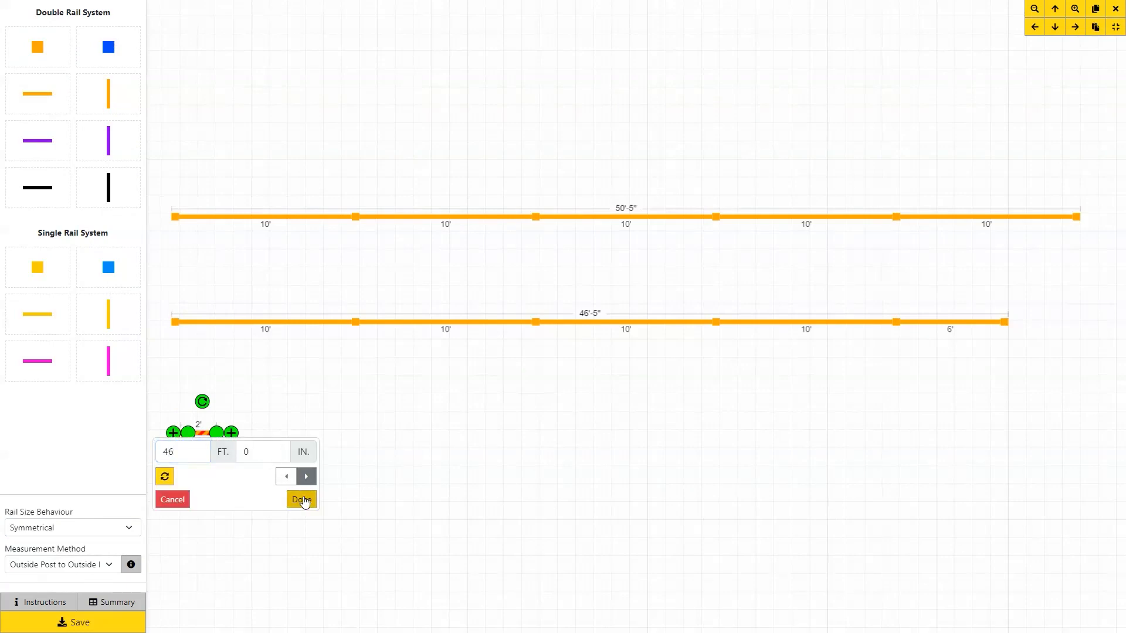
pyautogui.click(302, 500)
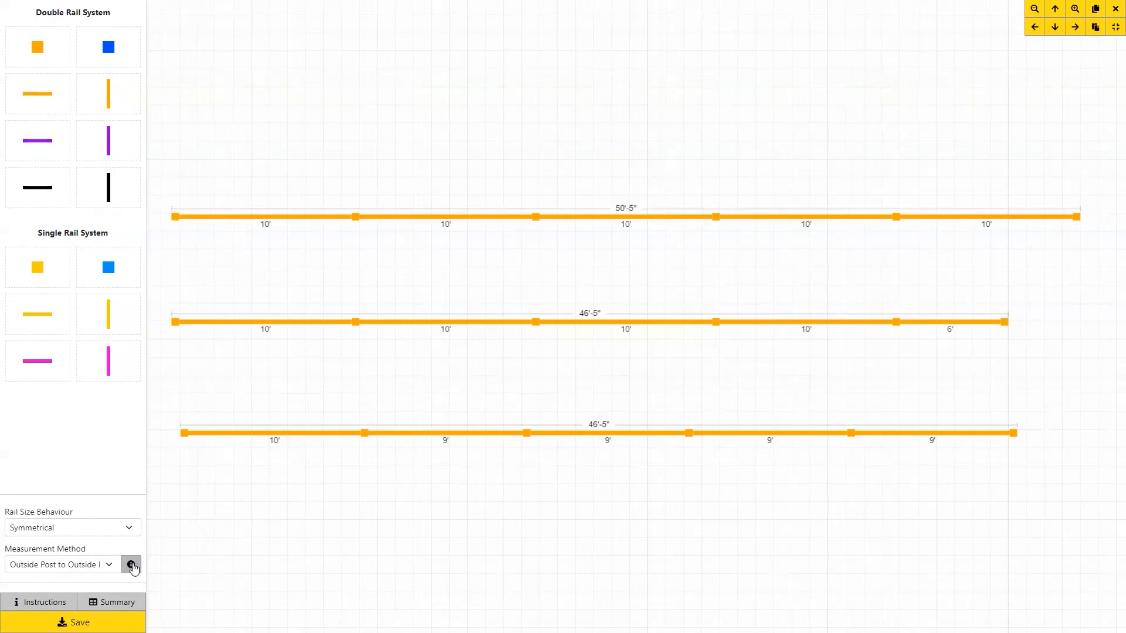
pyautogui.click(131, 565)
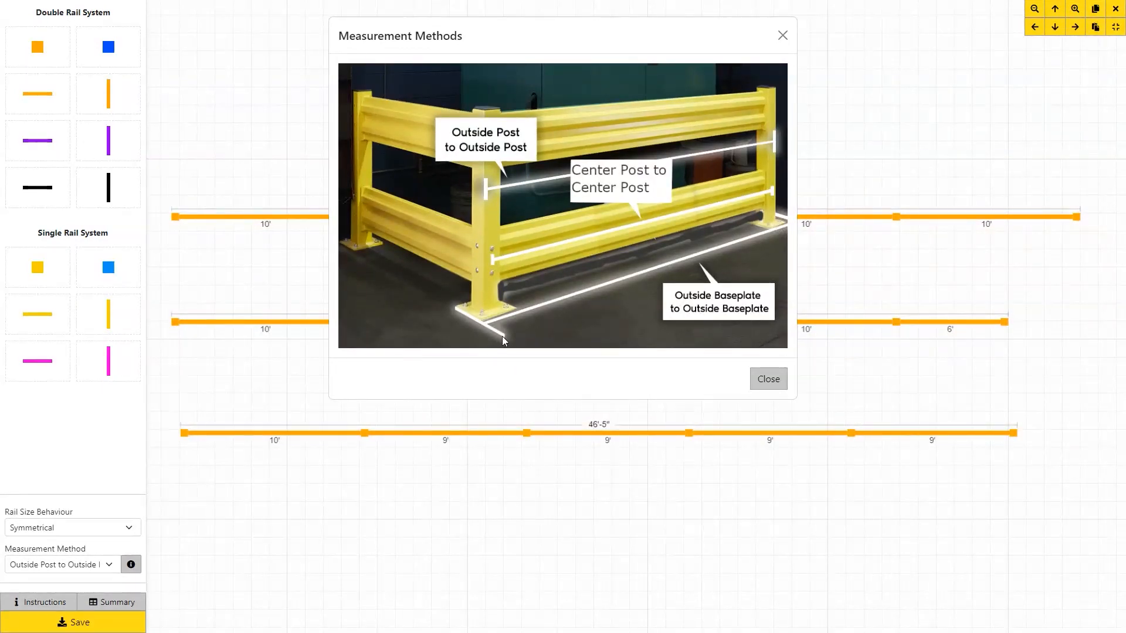
pyautogui.click(782, 35)
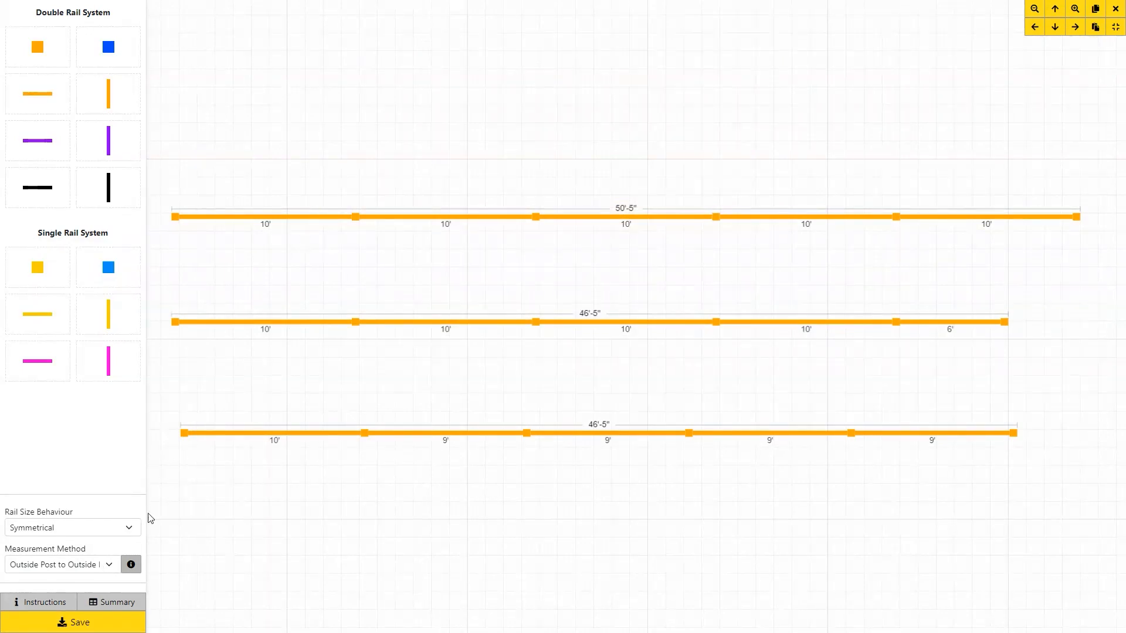
# Try Post Centerline and Inside Post measurement, ending on Outside Baseplate to Outside Baseplate.
pyautogui.click(110, 567)
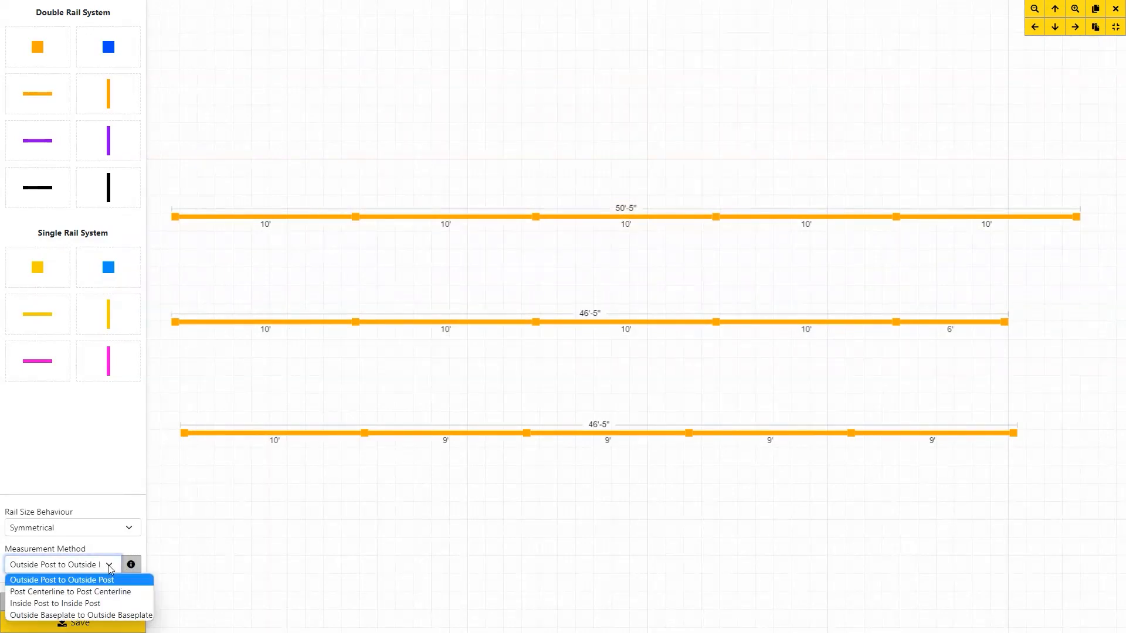
pyautogui.click(101, 592)
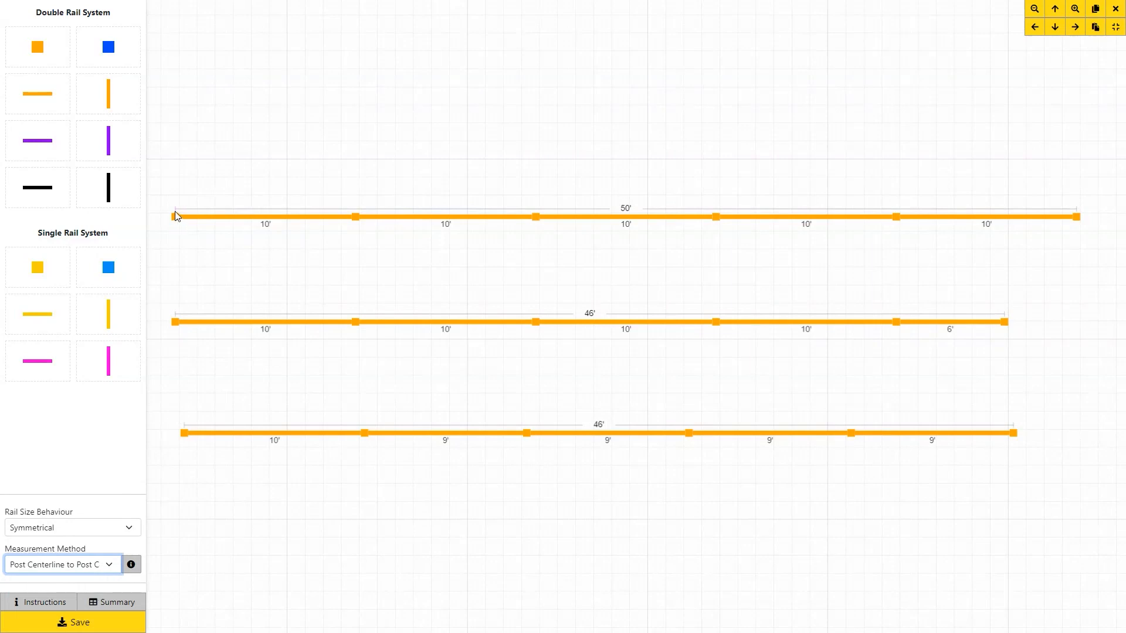
pyautogui.scroll(3, 174, 216)
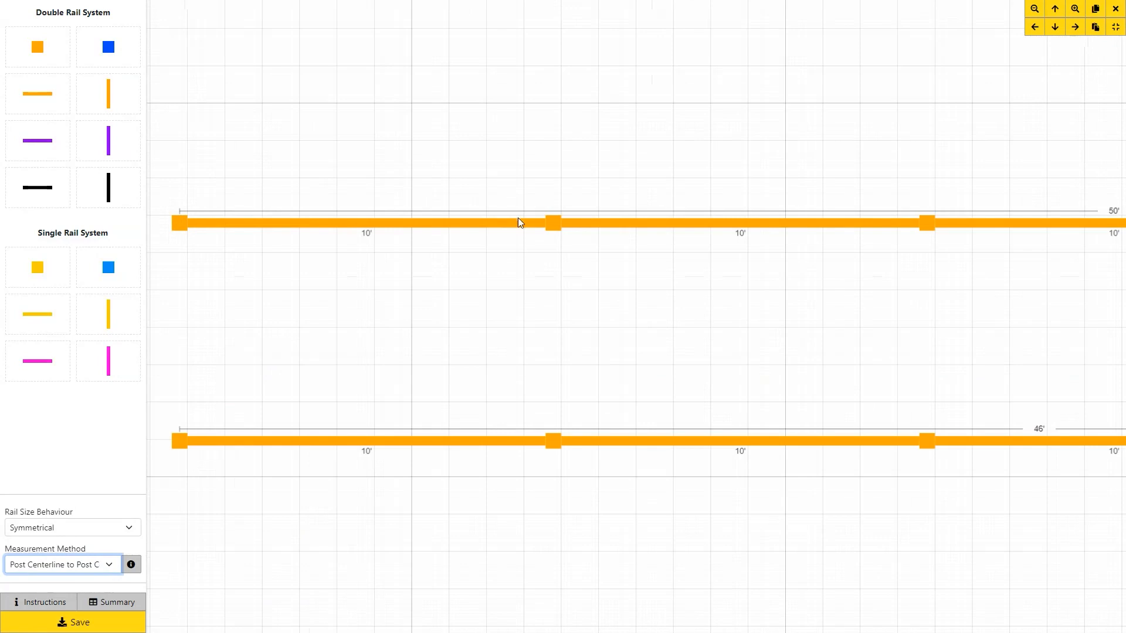
pyautogui.scroll(-3, 522, 237)
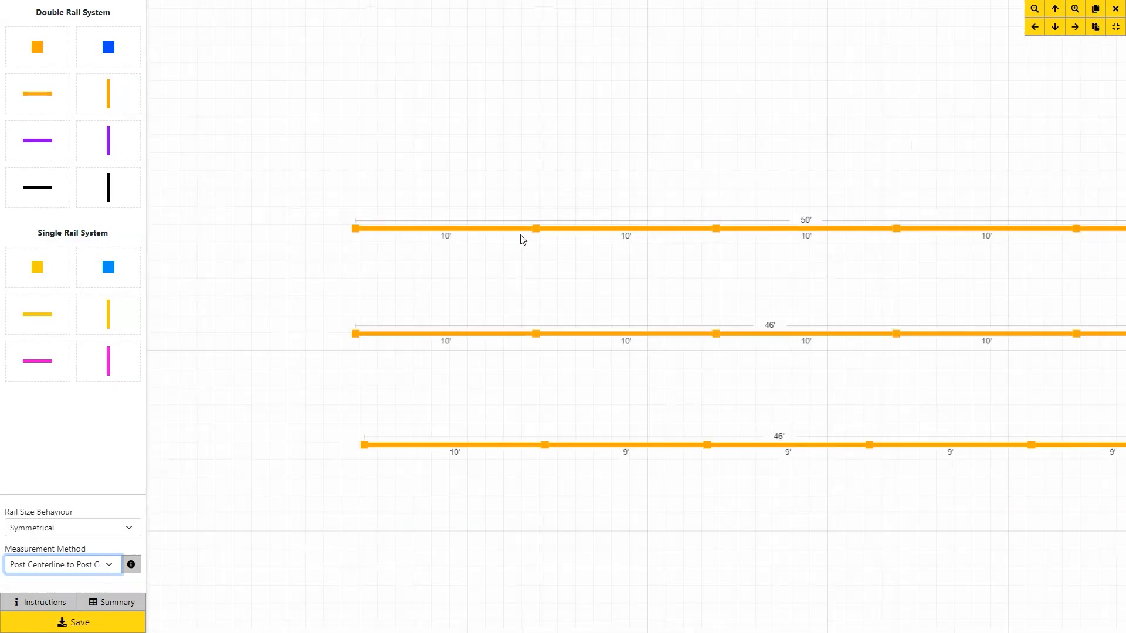
pyautogui.moveTo(522, 389); pyautogui.dragTo(379, 365)
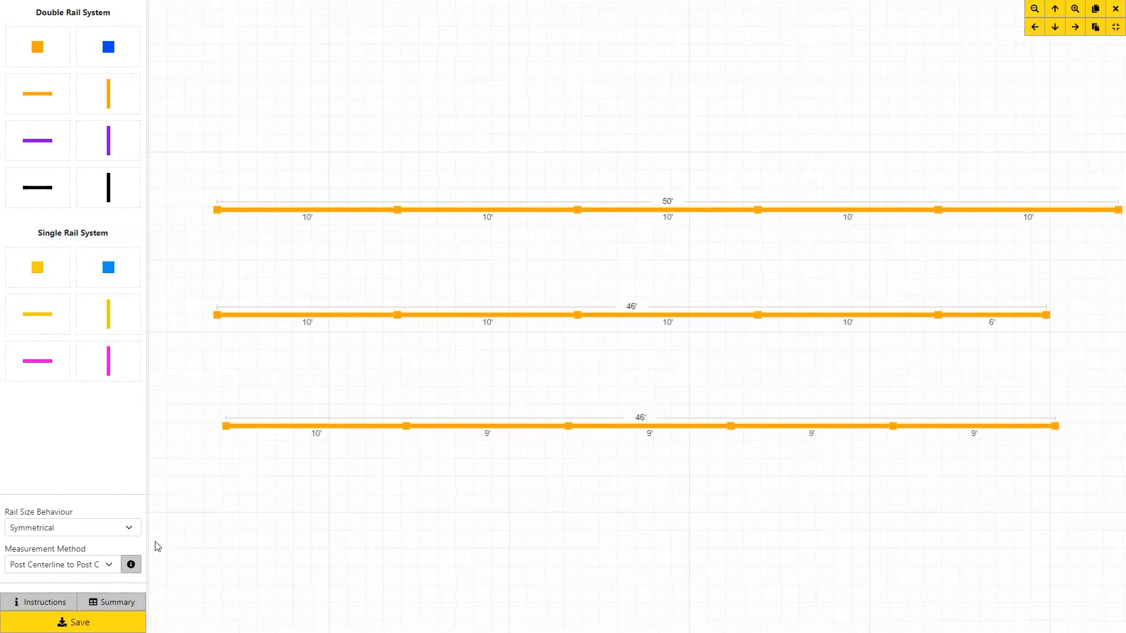
pyautogui.click(112, 564)
pyautogui.click(86, 607)
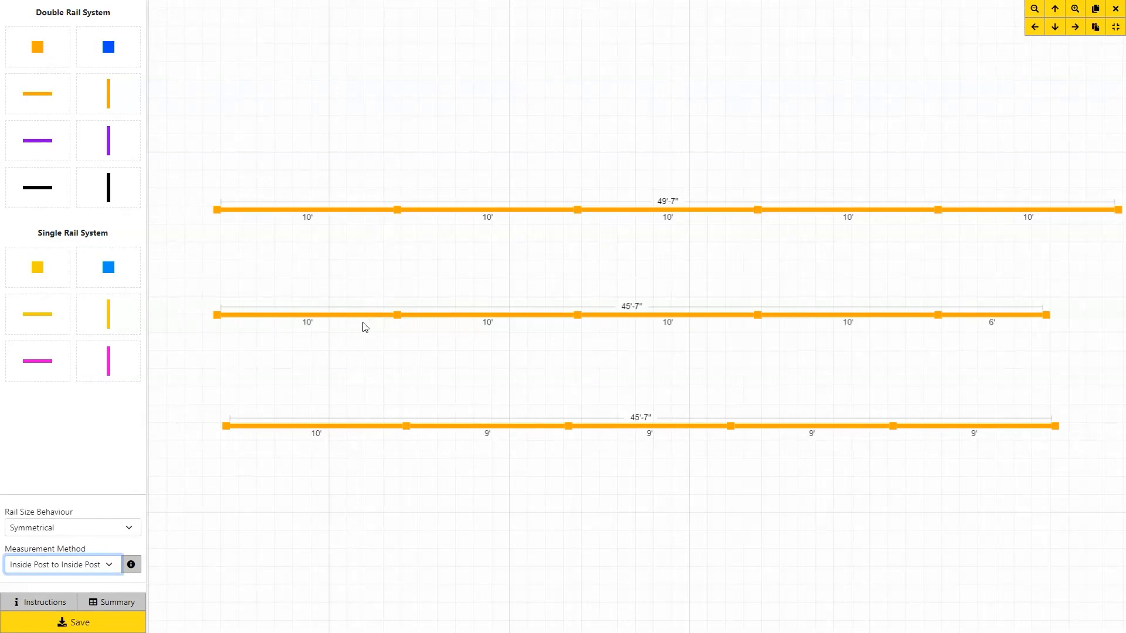
pyautogui.click(110, 571)
pyautogui.click(108, 615)
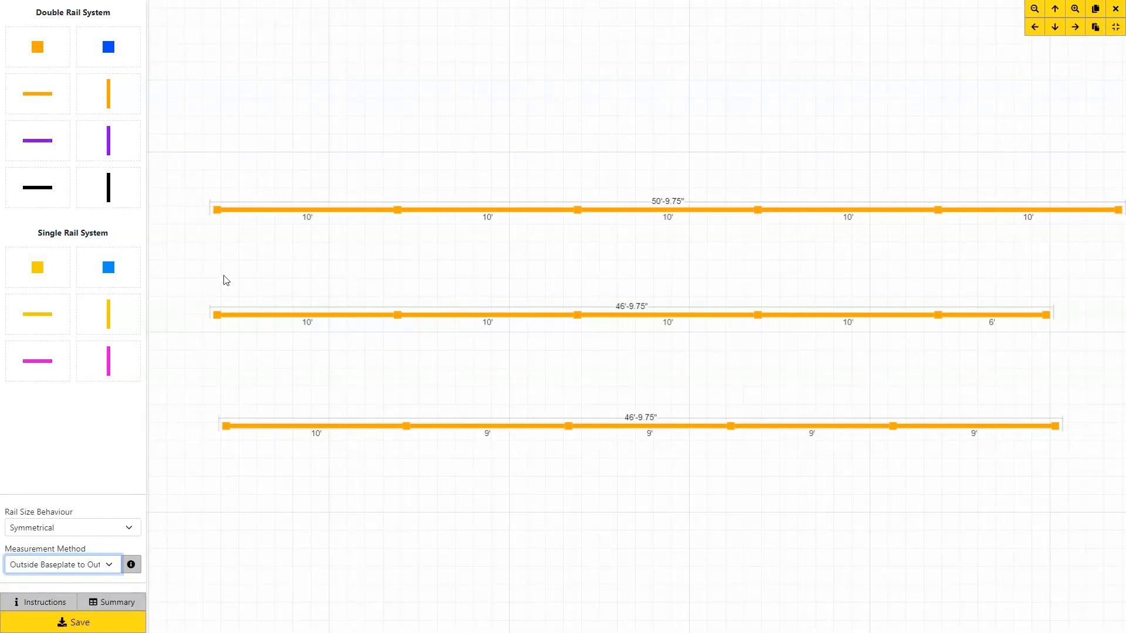
pyautogui.scroll(3, 206, 220)
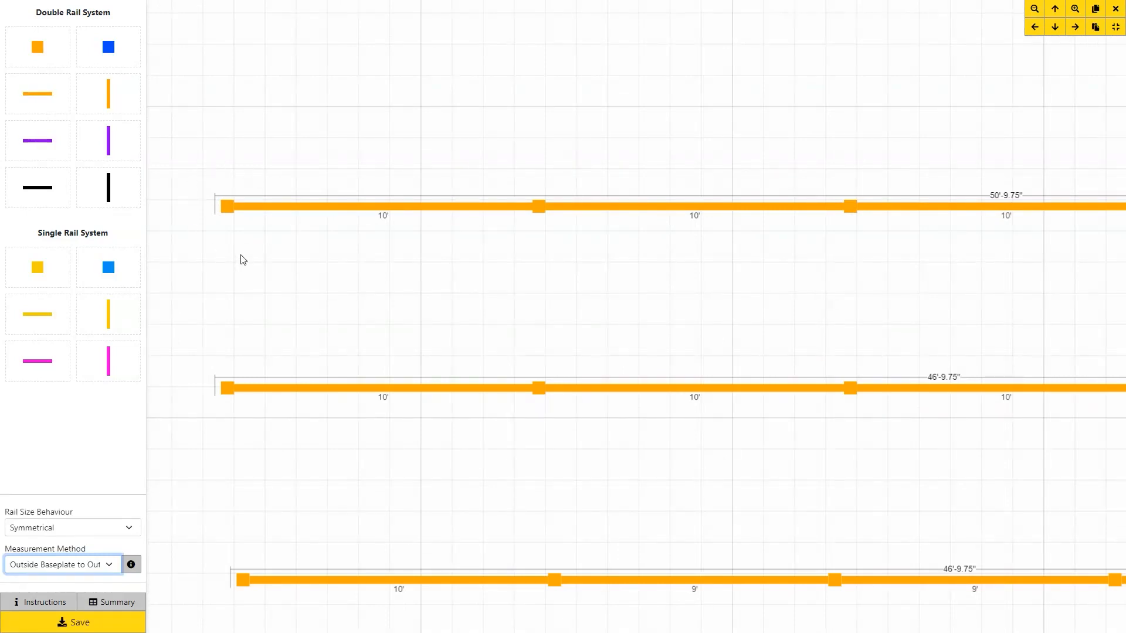
# Exit full-screen view with Esc and open a new browser tab.
pyautogui.press('Escape')
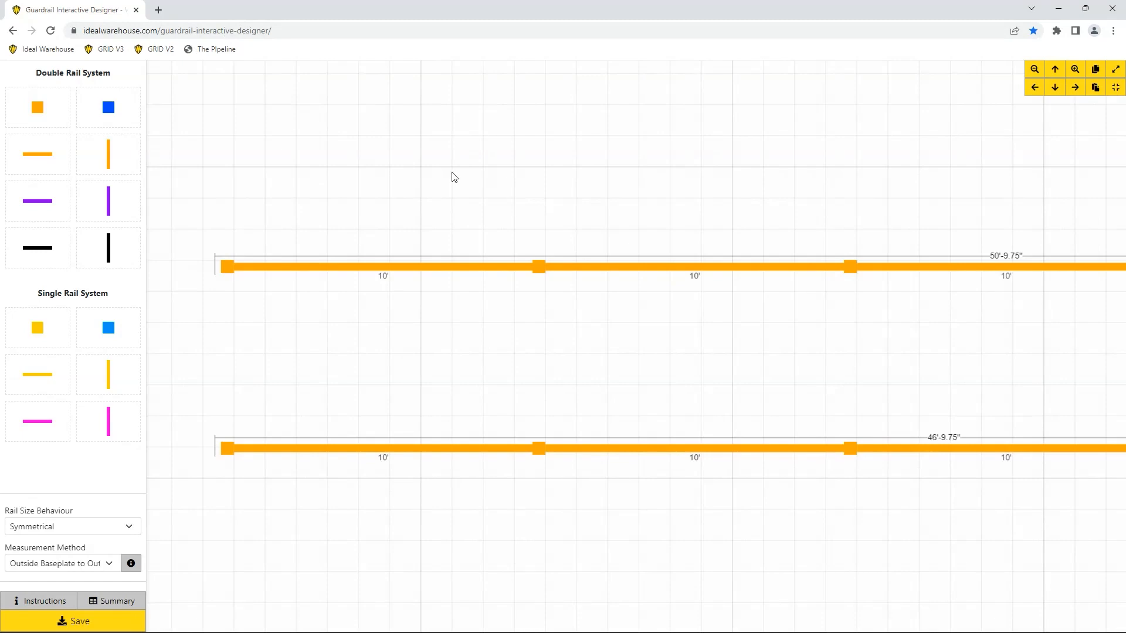
pyautogui.click(159, 11)
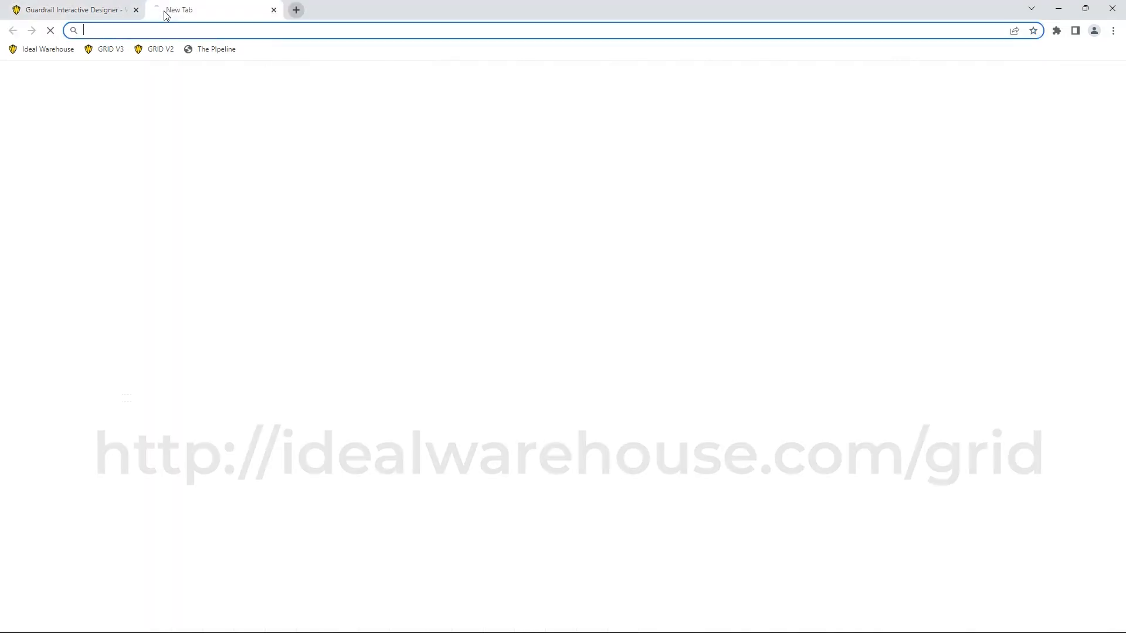
# Load GRID V3 from the bookmarks bar in the new tab.
pyautogui.click(105, 49)
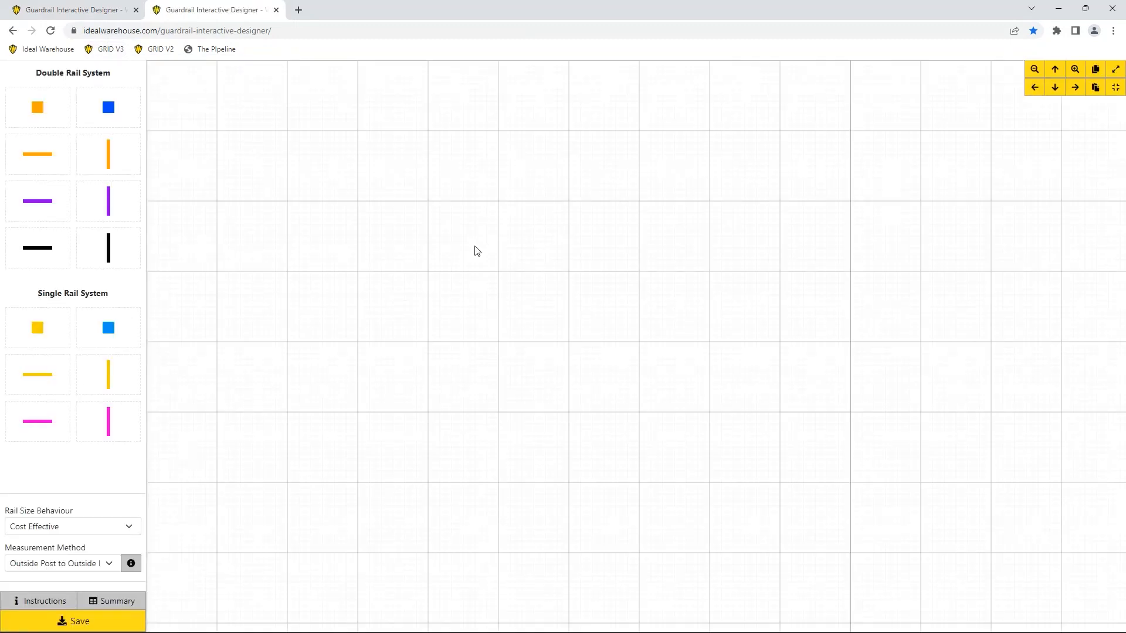
# Close the extra designer tab and review the layout's parts summary.
pyautogui.hotkey('ctrl', 'w')
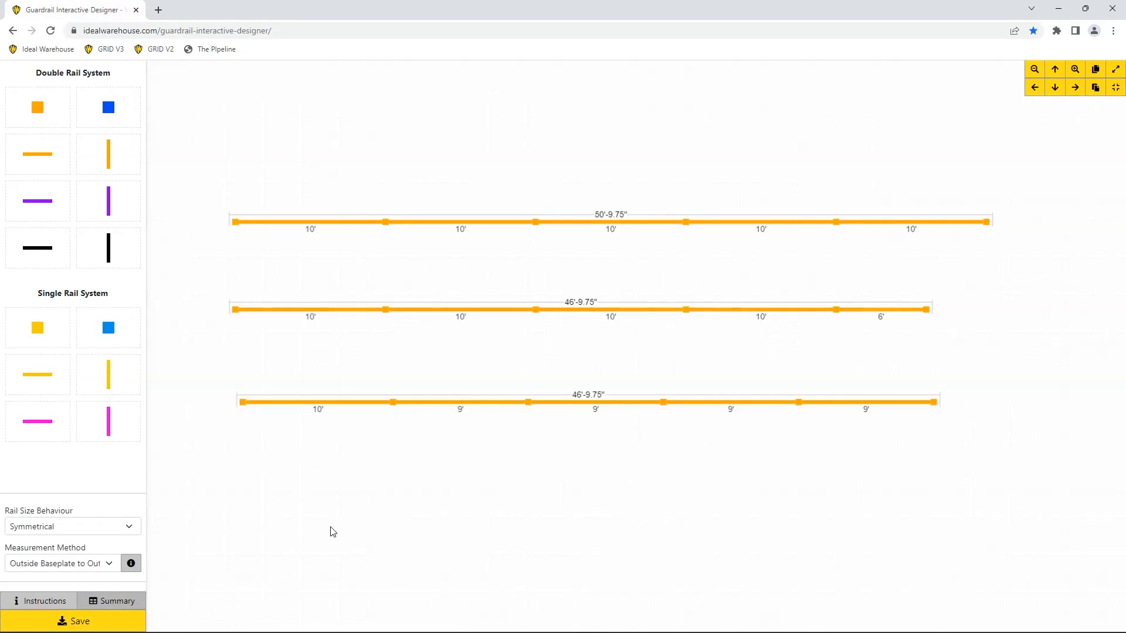
pyautogui.click(115, 601)
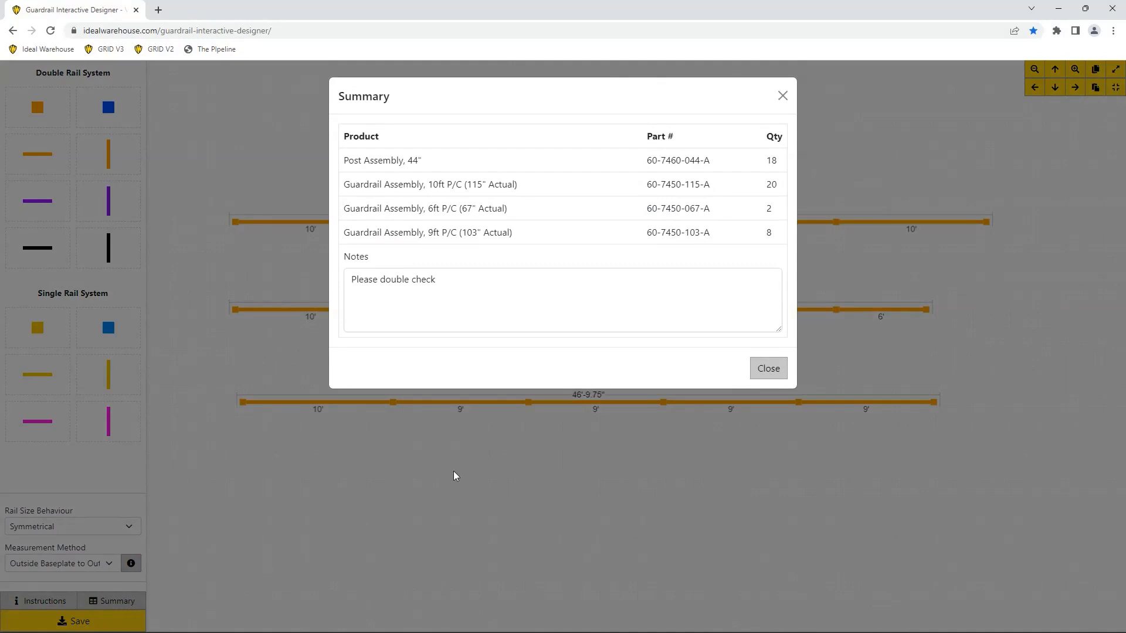
pyautogui.click(768, 368)
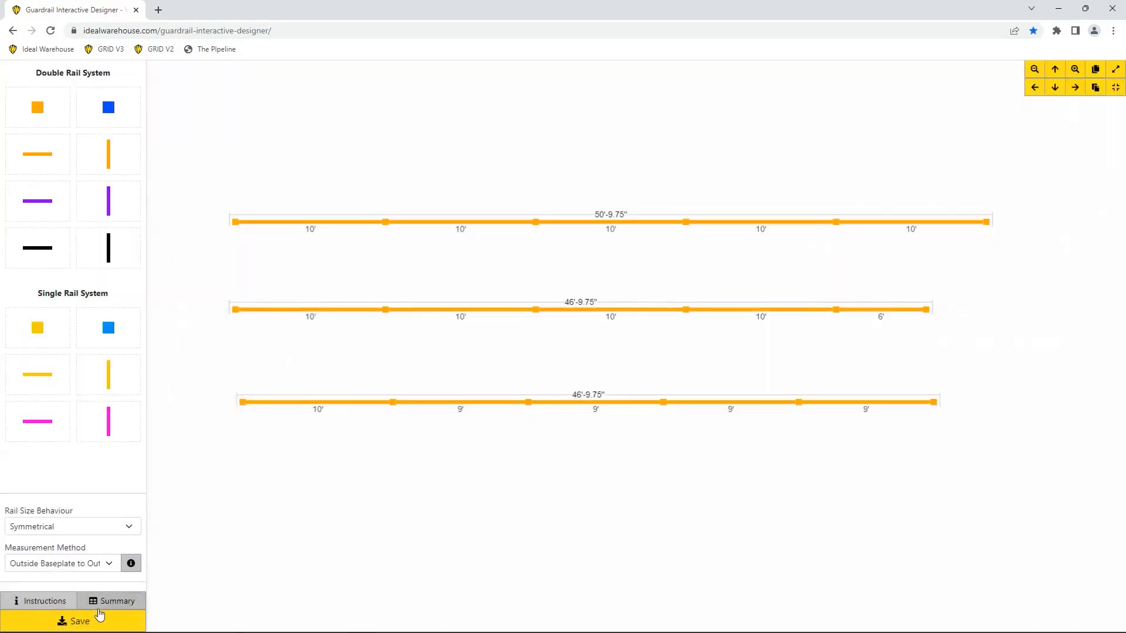
# Save the layout as a Letter-size PDF and open the downloaded file.
pyautogui.click(91, 622)
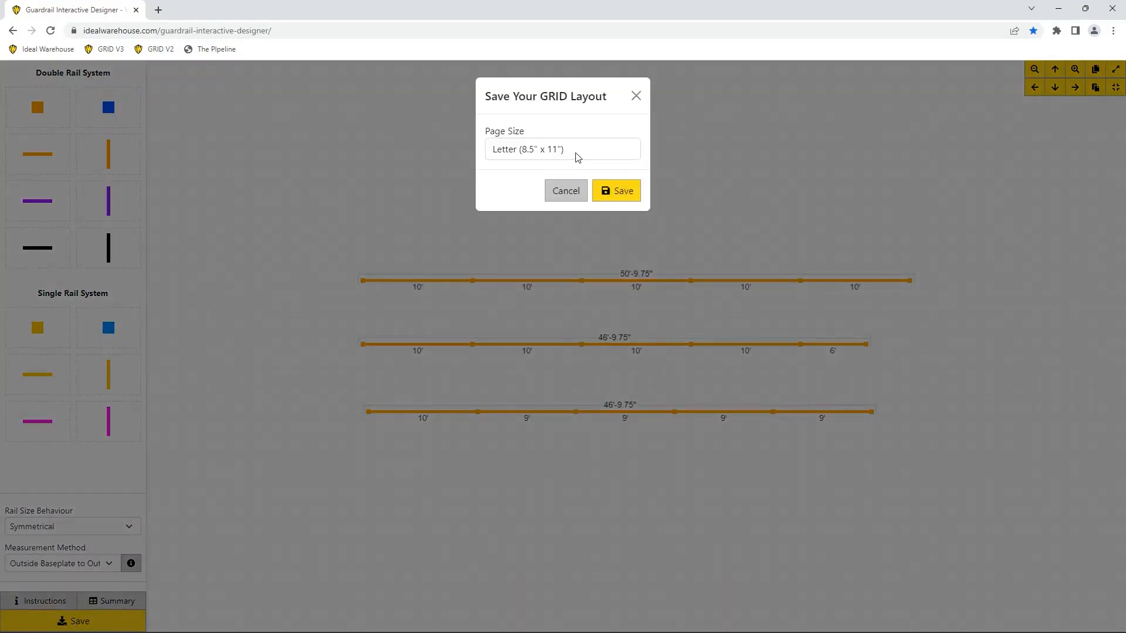
pyautogui.click(621, 202)
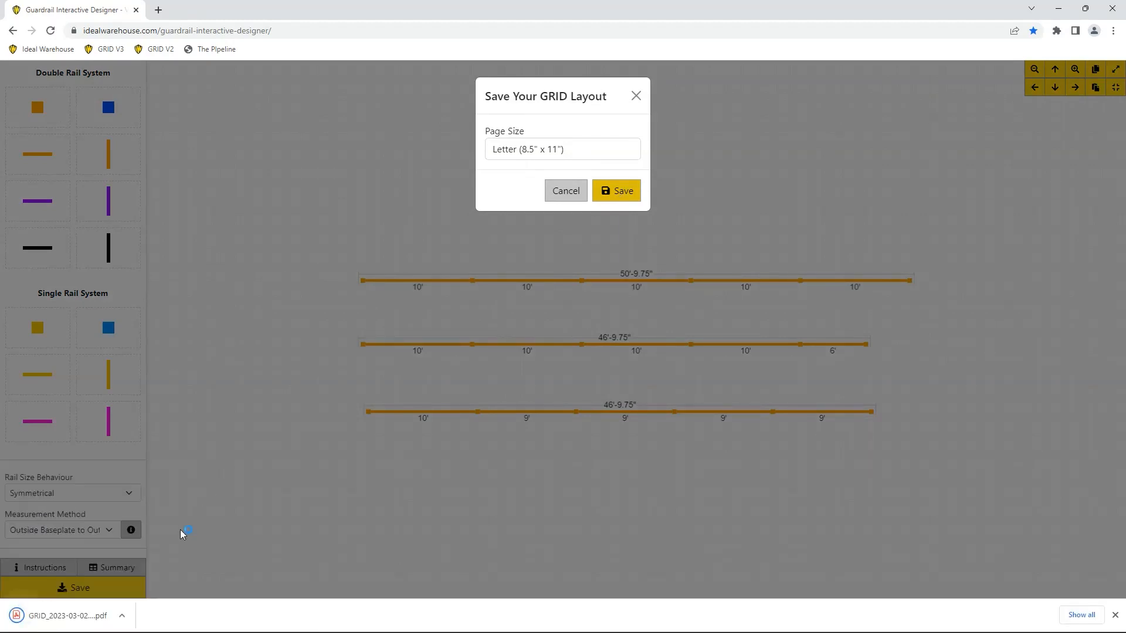
pyautogui.click(70, 615)
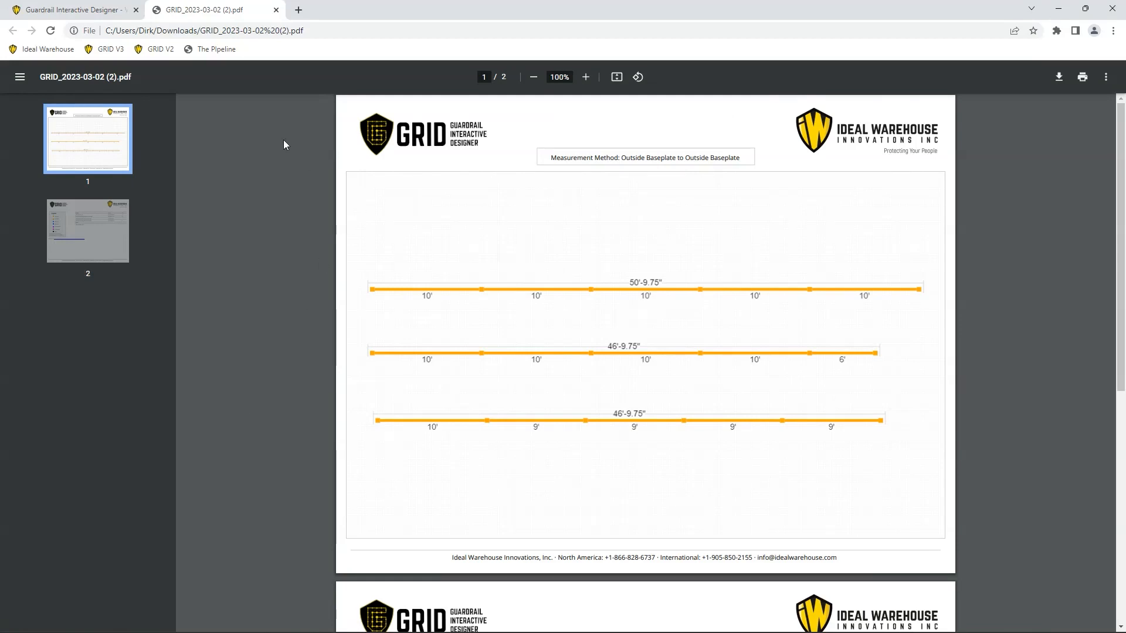
# Return to the Guardrail Interactive Designer tab, review the Instructions dialog, then close it.
pyautogui.click(110, 9)
pyautogui.click(51, 601)
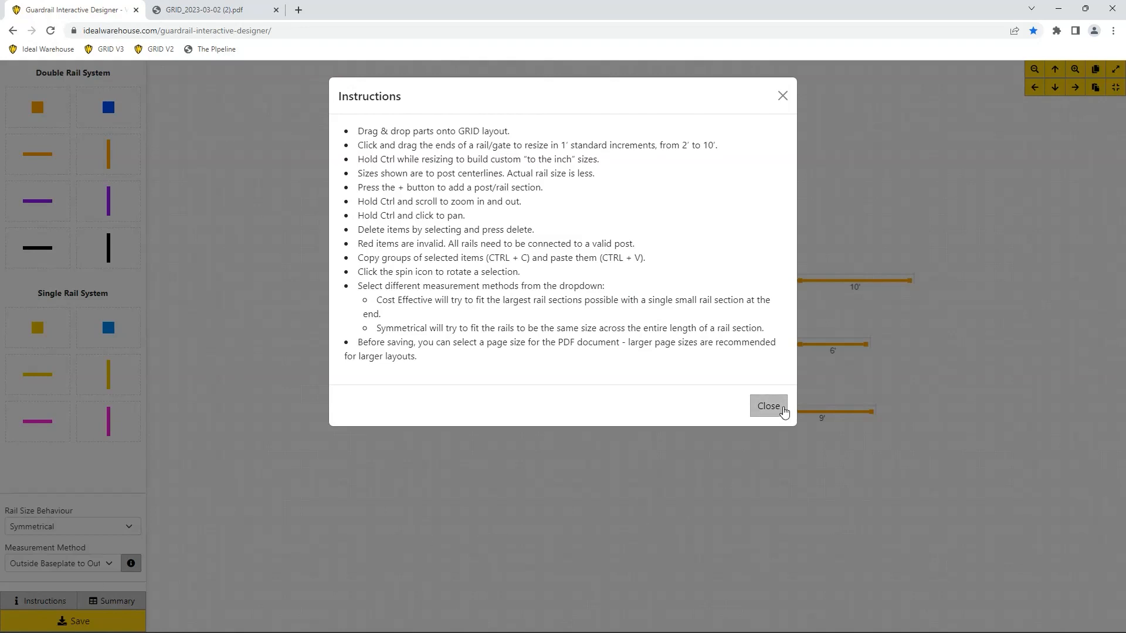
pyautogui.click(778, 409)
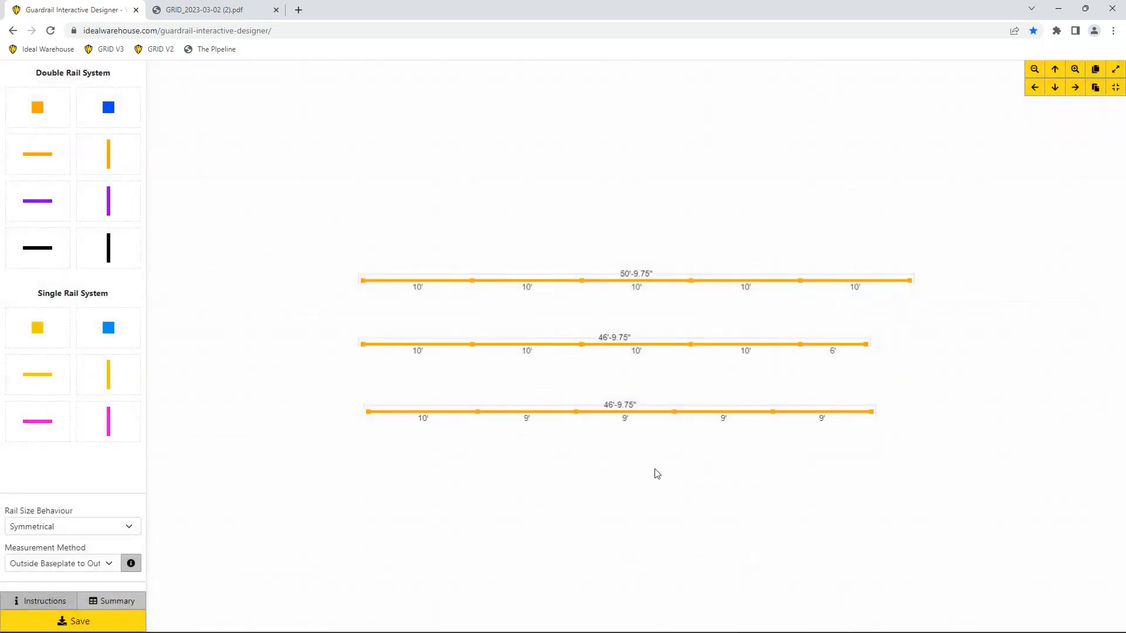